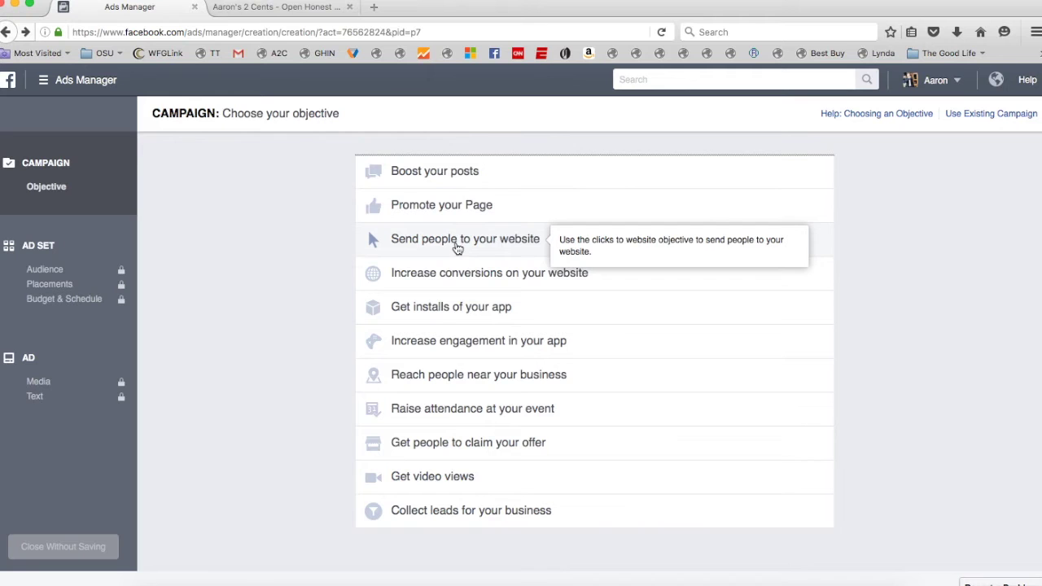
{"action": "left_click", "coordinate": [454, 242]}
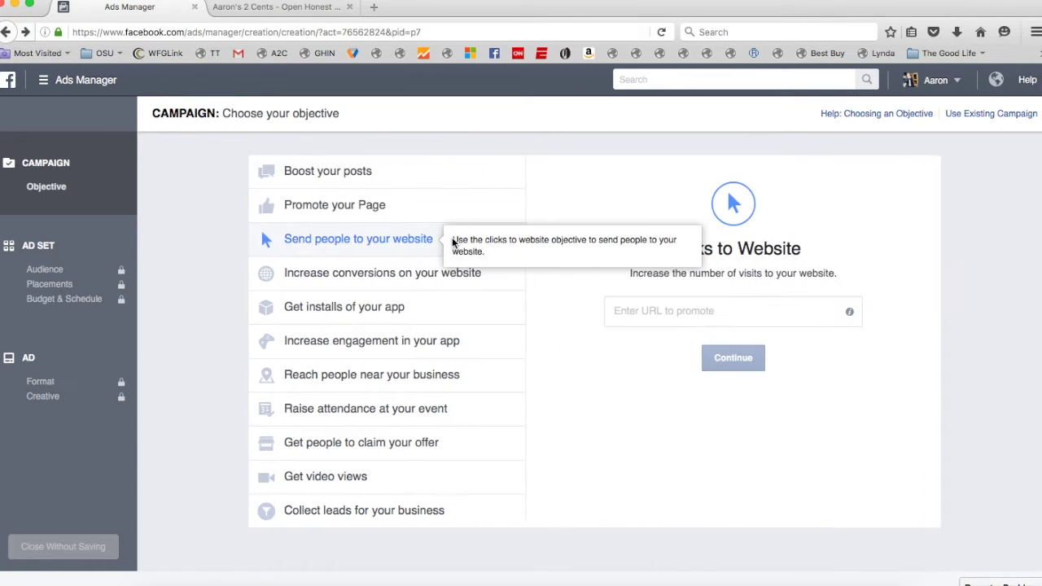
{"action": "left_click", "coordinate": [641, 312]}
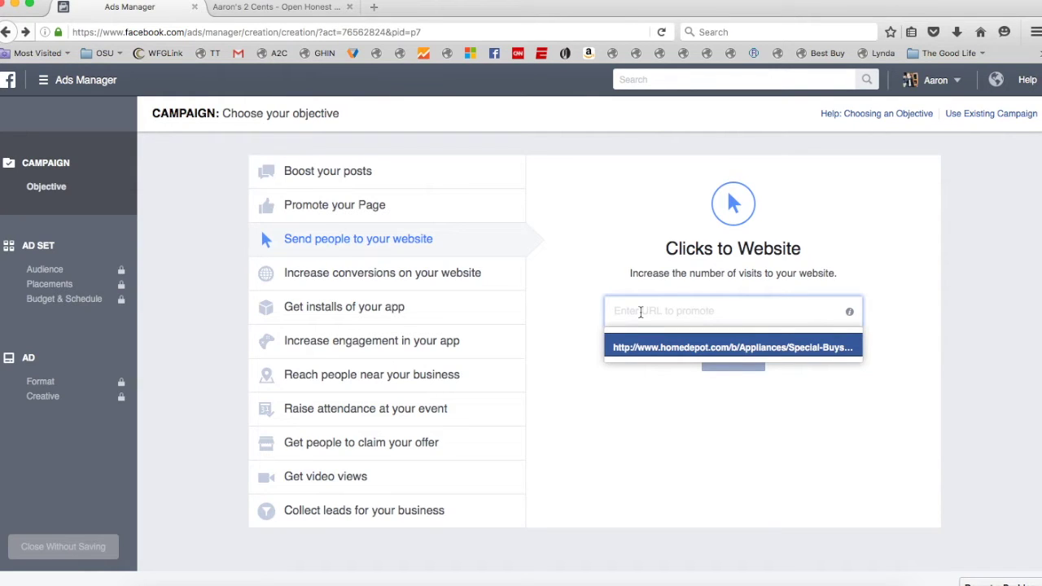
{"action": "type", "text": "http://aarons2cents.com/"}
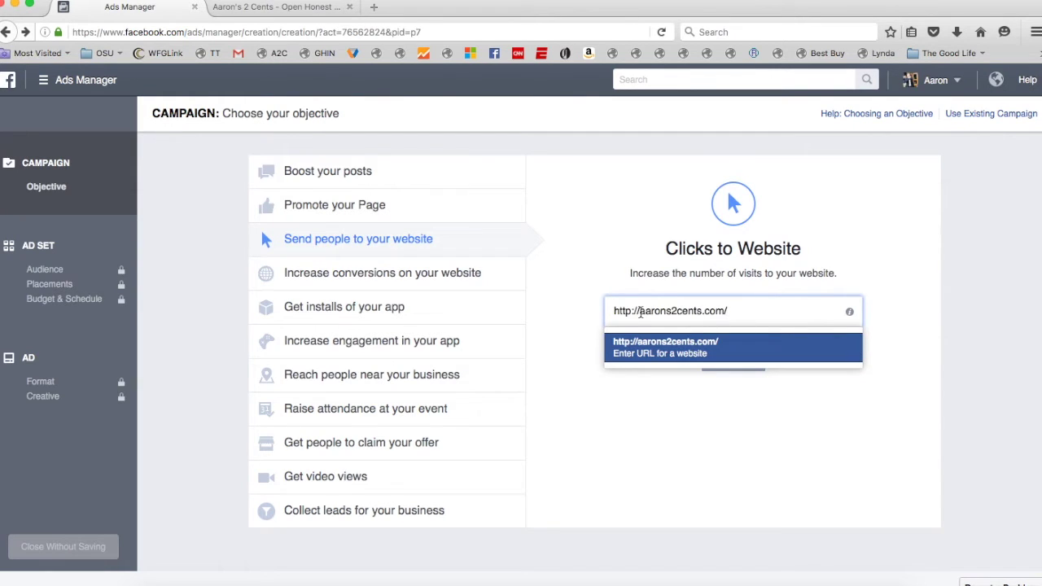
{"action": "left_click", "coordinate": [581, 331]}
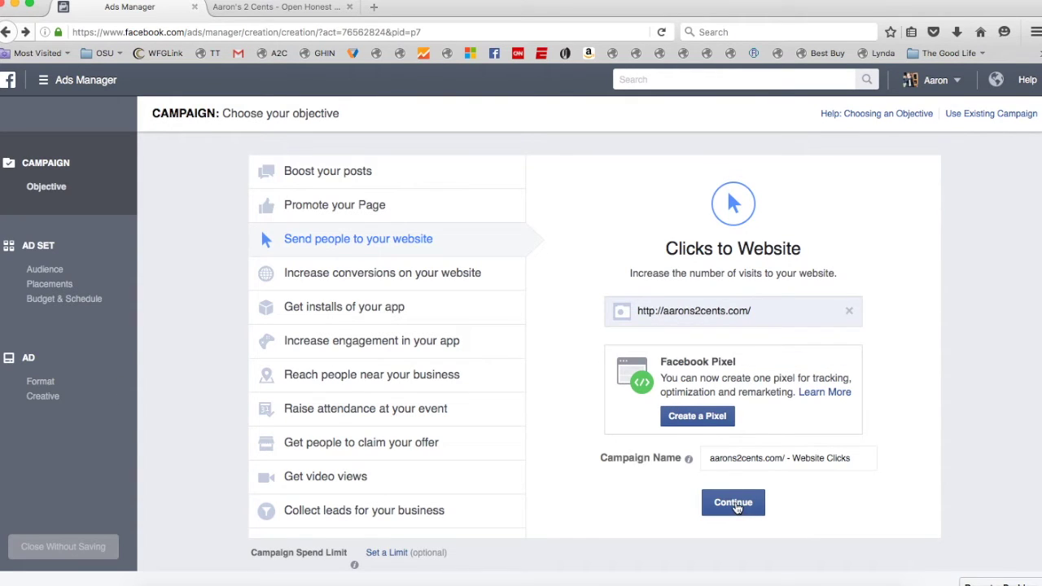
{"action": "left_click", "coordinate": [733, 503]}
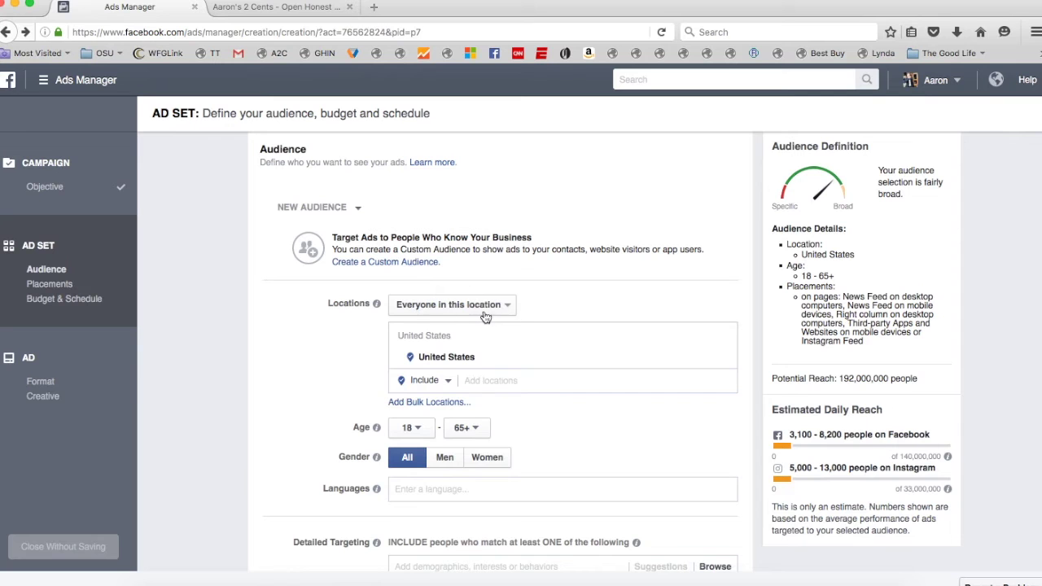
Replace United States with Portland, Oregon, current city only, as the target location.
{"action": "scroll", "coordinate": [631, 436], "scroll_direction": "down", "scroll_amount": 3}
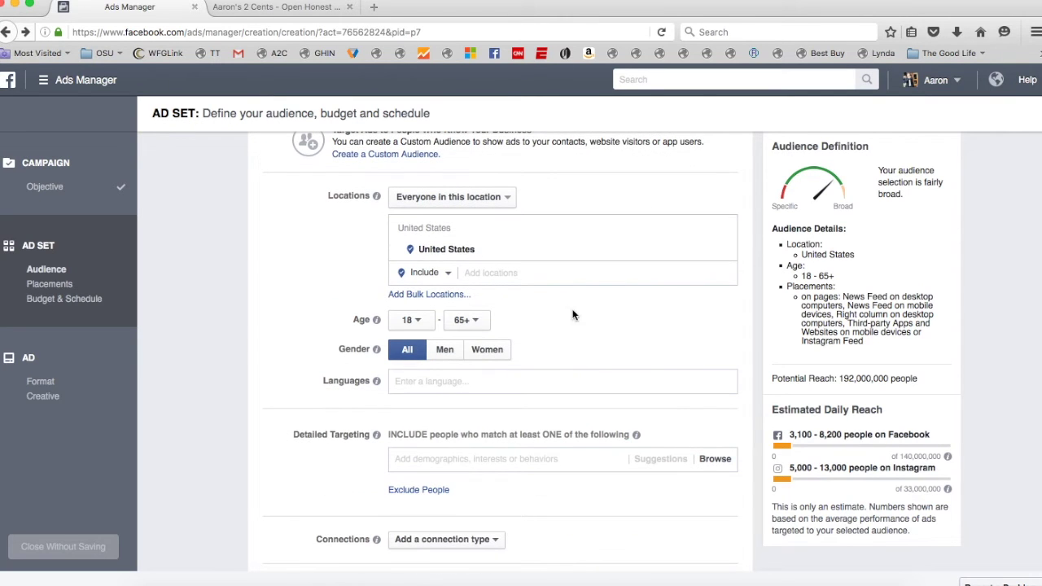
{"action": "left_click", "coordinate": [618, 280]}
{"action": "type", "text": "portla"}
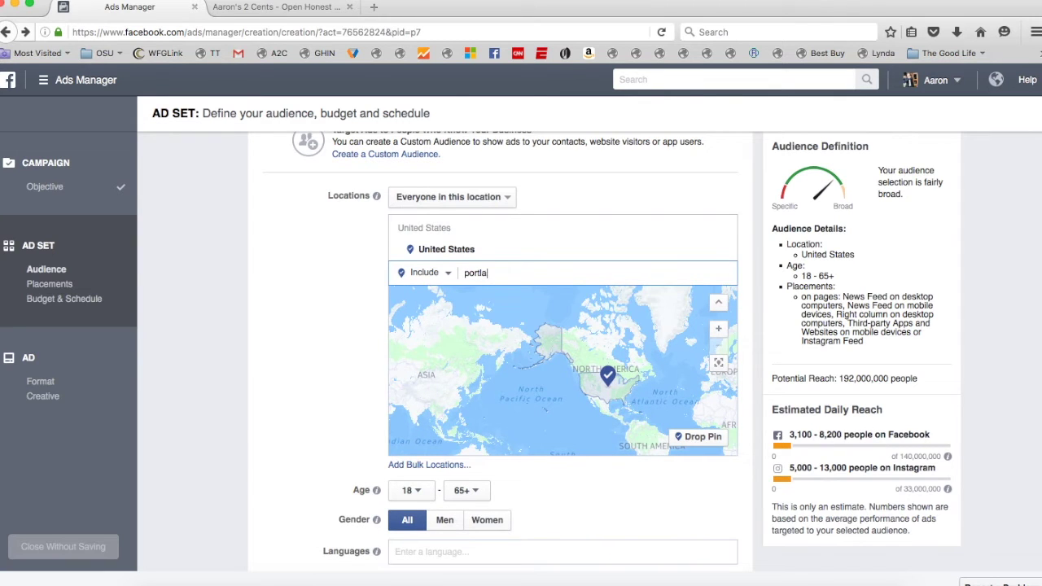
{"action": "type", "text": "nd"}
{"action": "key", "text": "BackSpace"}
{"action": "type", "text": "nd"}
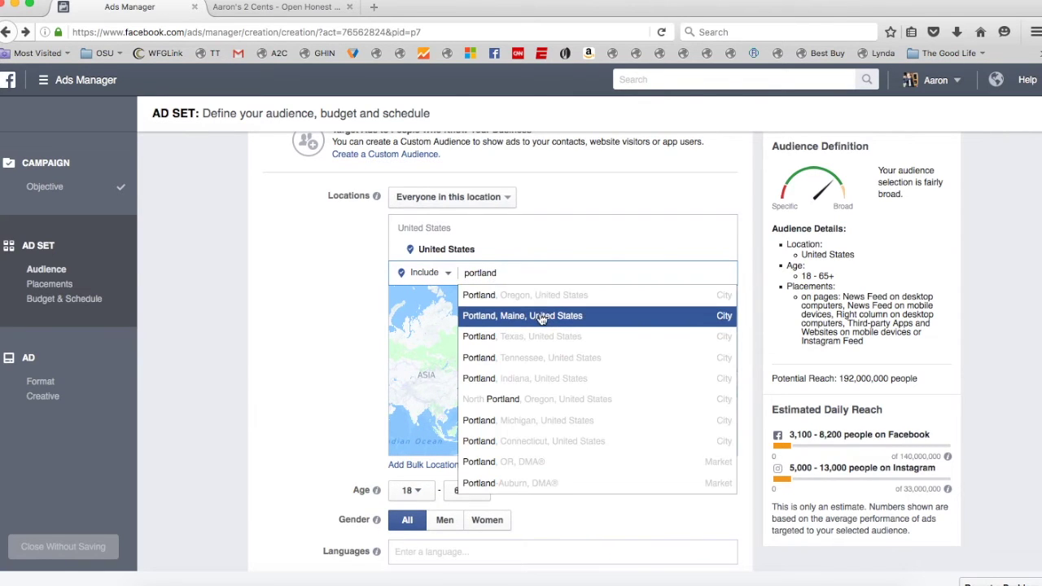
{"action": "left_click", "coordinate": [541, 298]}
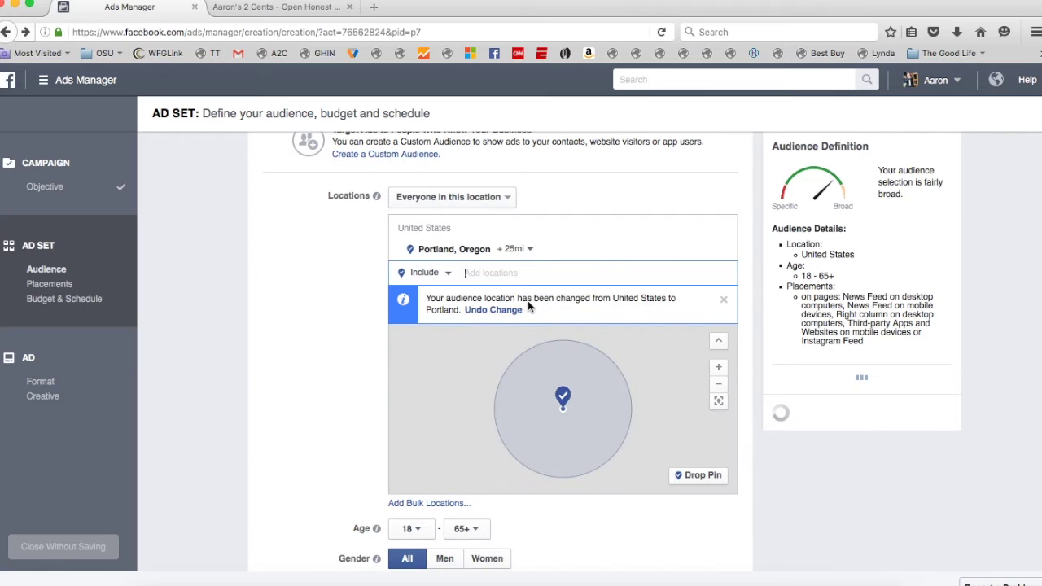
{"action": "left_click", "coordinate": [527, 253]}
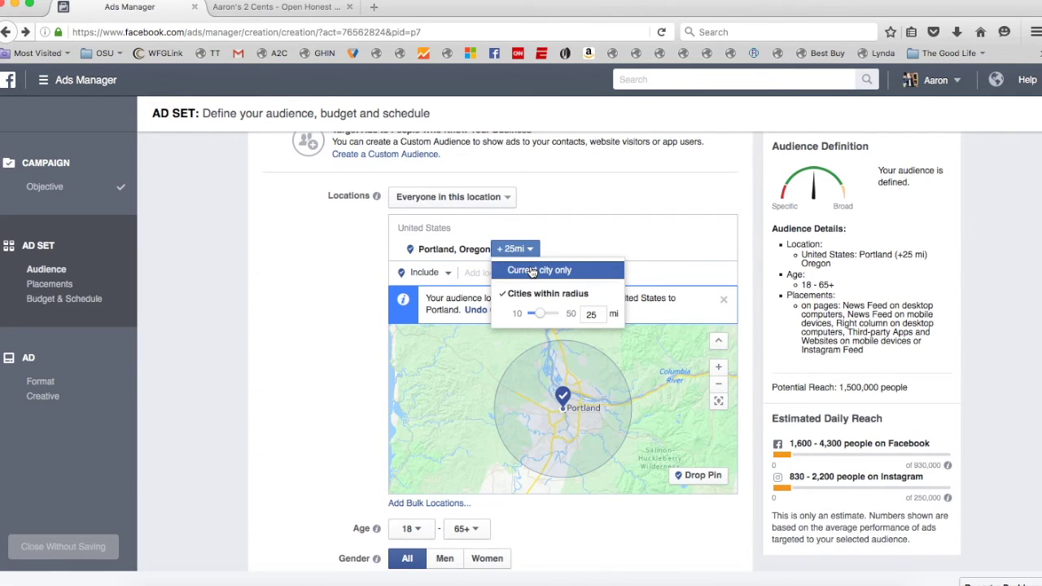
{"action": "left_click", "coordinate": [539, 269]}
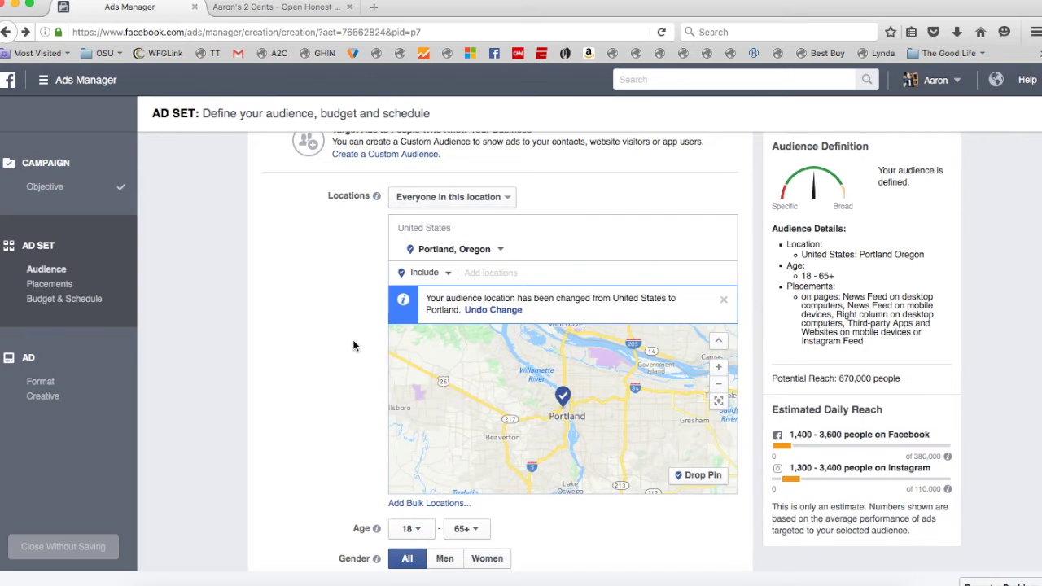
{"action": "scroll", "coordinate": [353, 339], "scroll_direction": "down", "scroll_amount": 1}
Switch the location mode to Exclude and exclude Tigard, Oregon (+25 mi).
{"action": "left_click", "coordinate": [447, 255]}
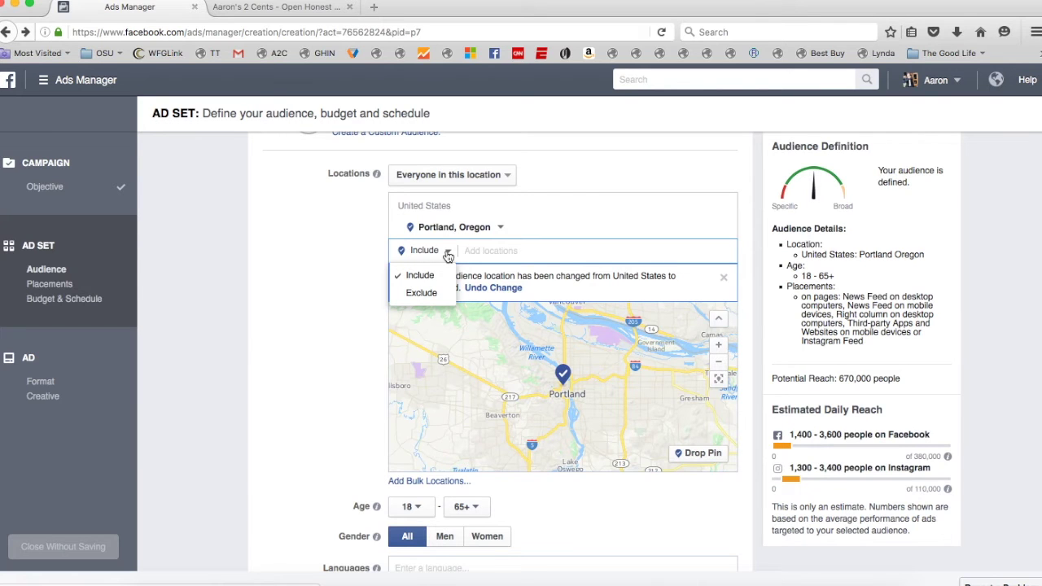
{"action": "left_click", "coordinate": [423, 294]}
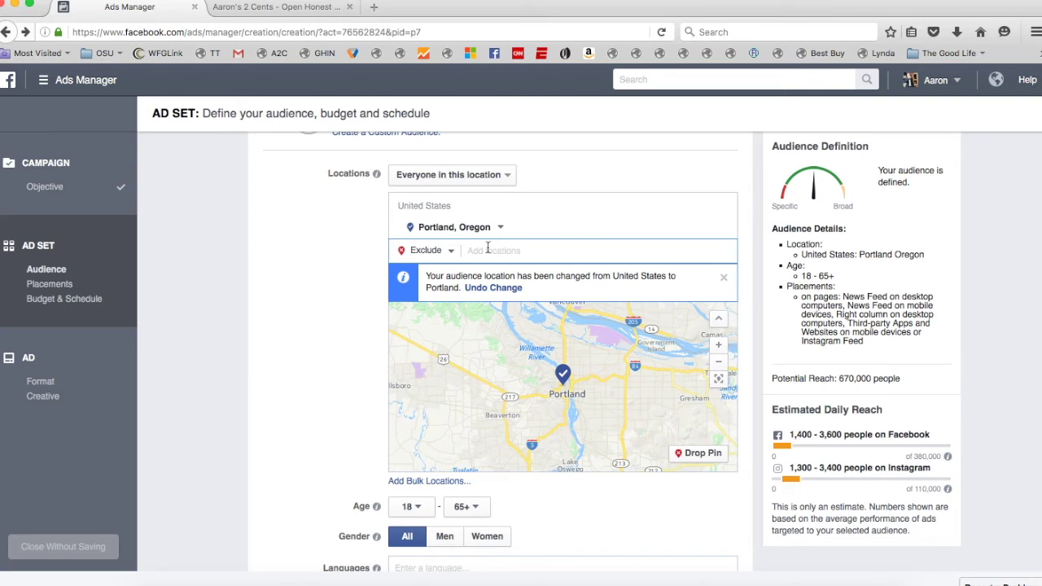
{"action": "type", "text": "tigard"}
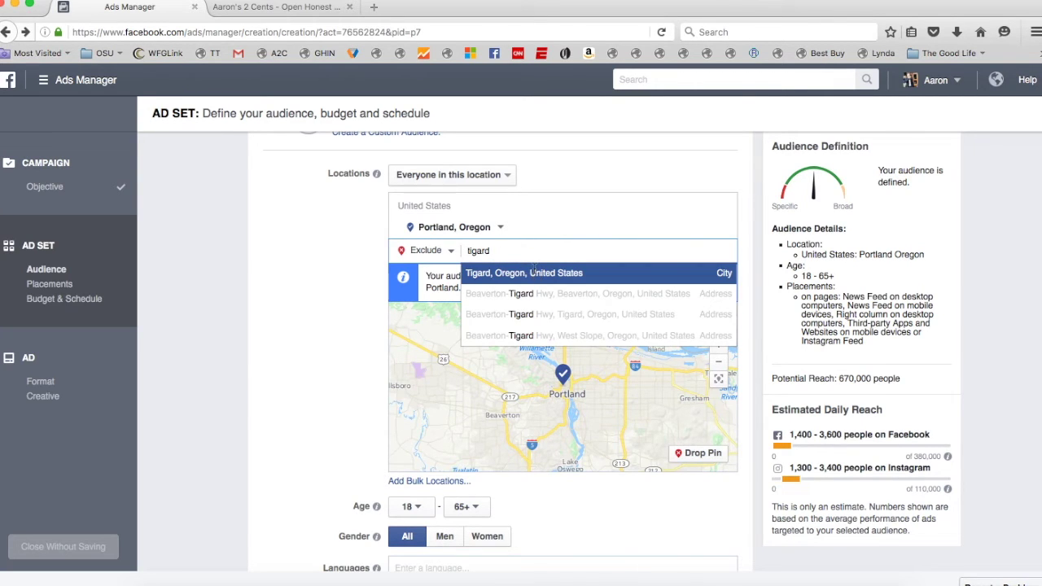
{"action": "left_click", "coordinate": [534, 273]}
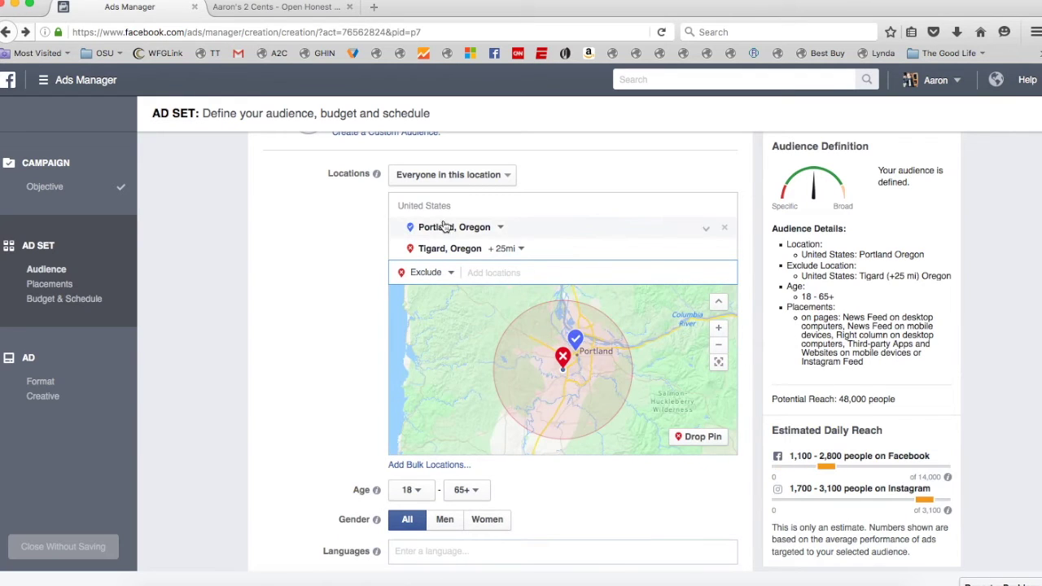
{"action": "scroll", "coordinate": [363, 383], "scroll_direction": "down", "scroll_amount": 5}
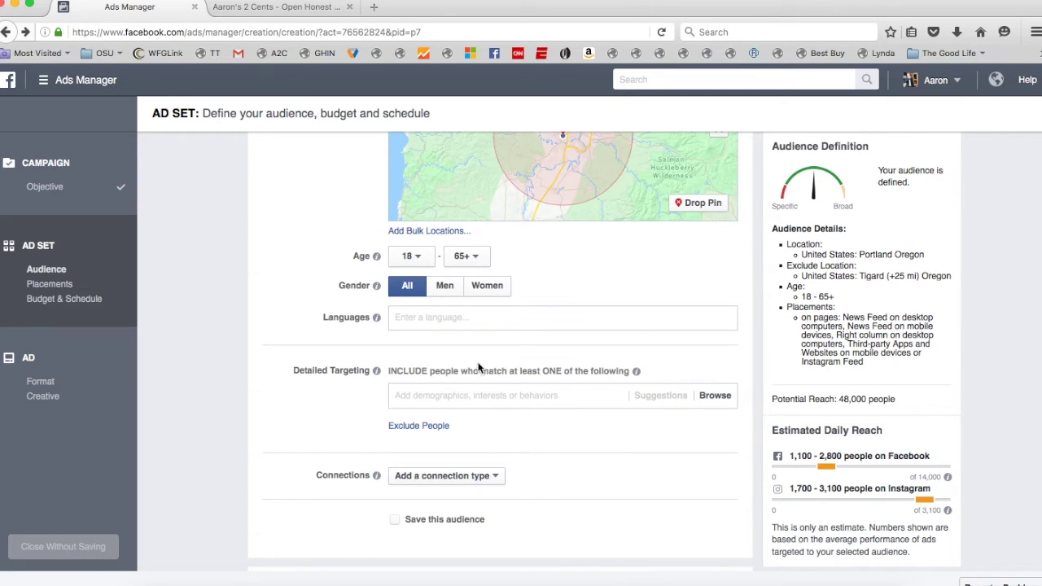
Exclude the Real estate broker interest under Detailed Targeting.
{"action": "left_click", "coordinate": [424, 426]}
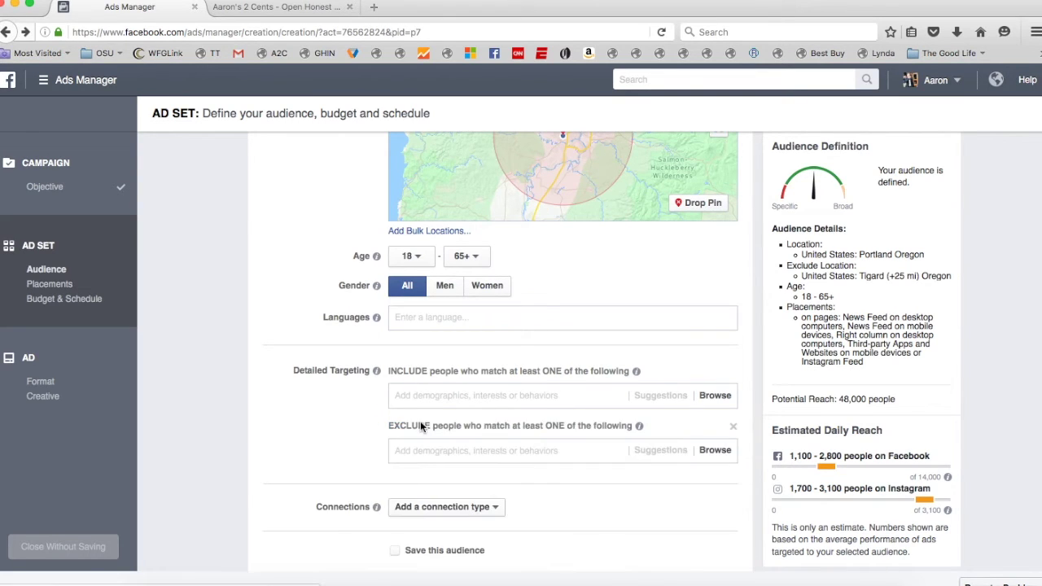
{"action": "left_click", "coordinate": [441, 453]}
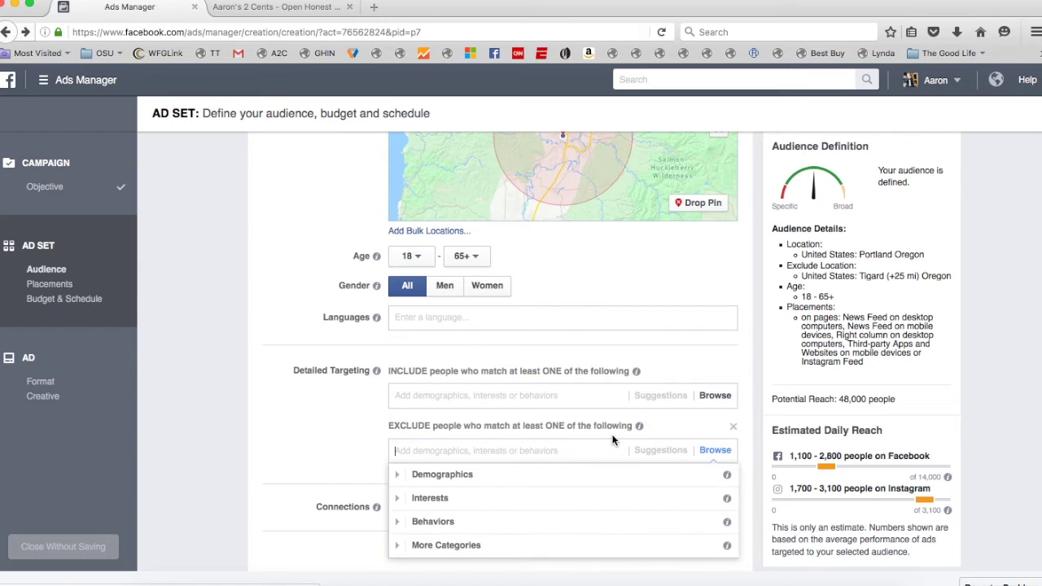
{"action": "type", "text": "real estate"}
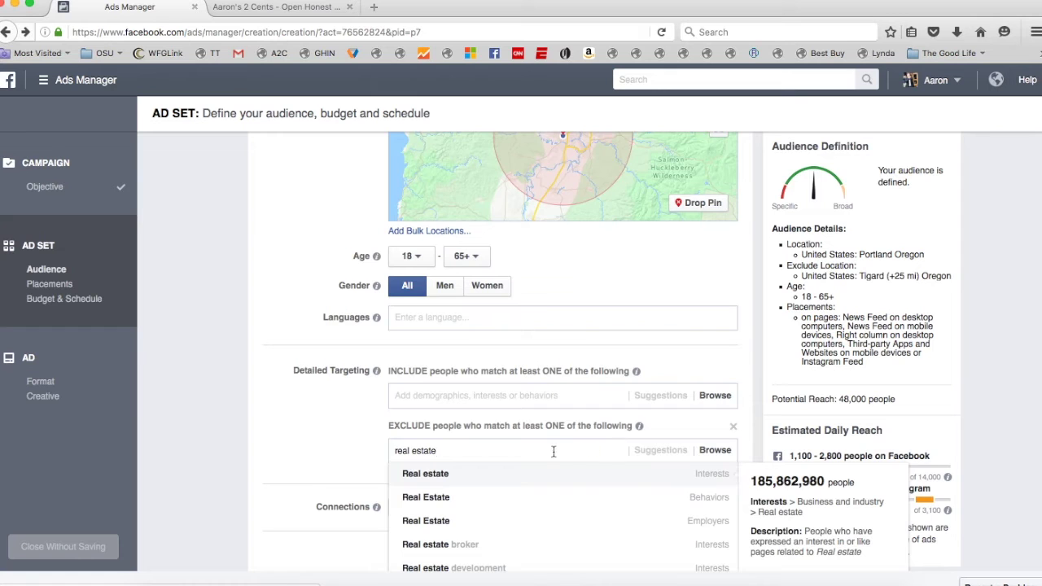
{"action": "left_click", "coordinate": [447, 550]}
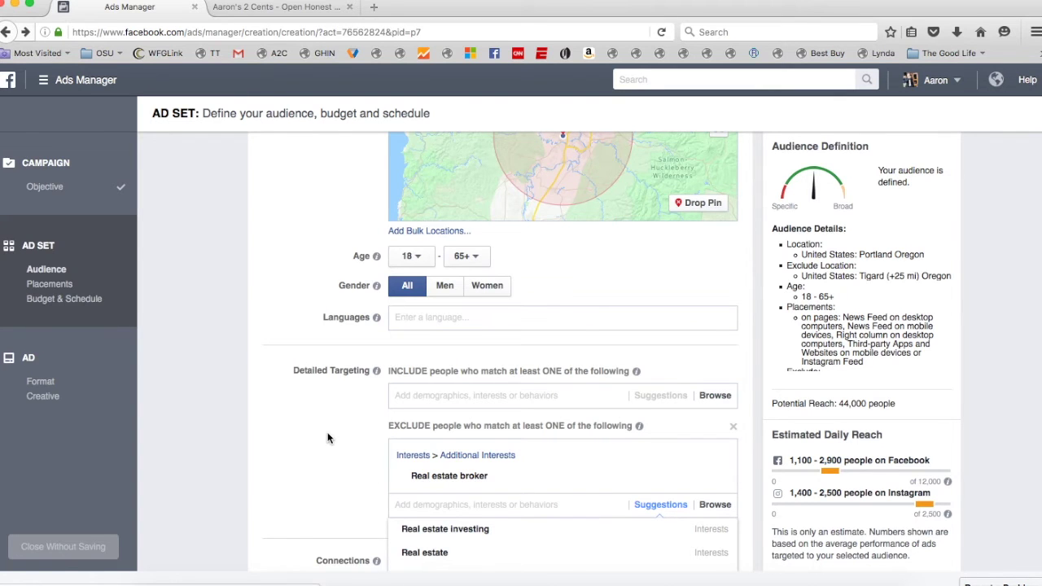
{"action": "scroll", "coordinate": [328, 439], "scroll_direction": "down", "scroll_amount": 1}
{"action": "scroll", "coordinate": [328, 439], "scroll_direction": "down", "scroll_amount": 1}
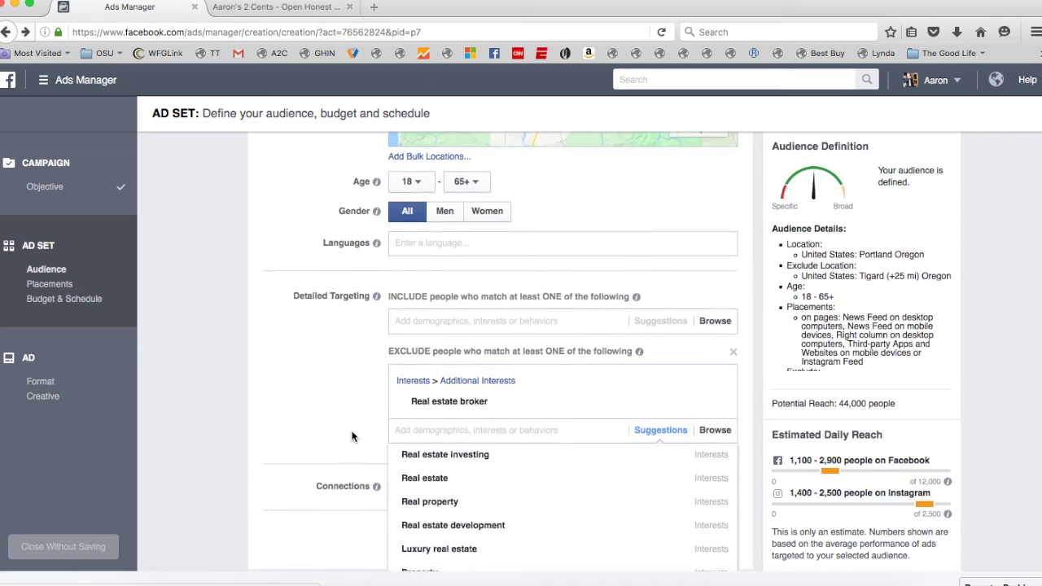
{"action": "scroll", "coordinate": [352, 437], "scroll_direction": "down", "scroll_amount": 1}
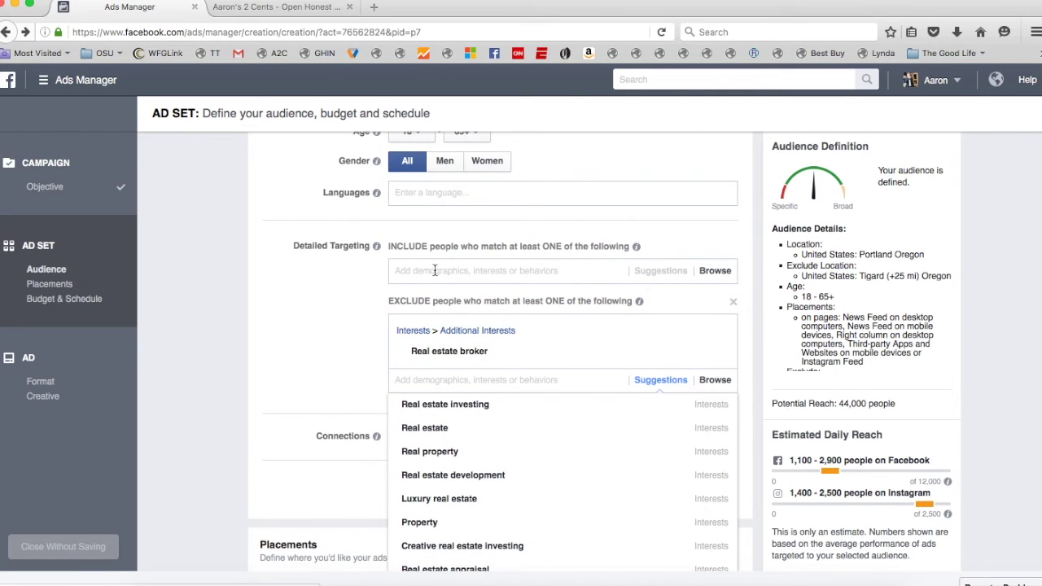
{"action": "mouse_move", "coordinate": [447, 429]}
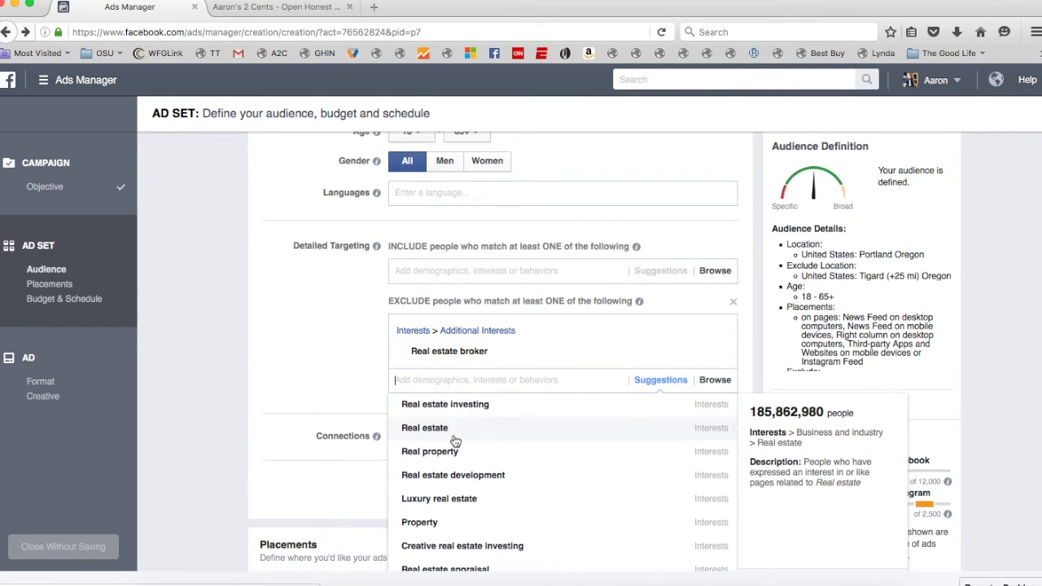
{"action": "left_click", "coordinate": [343, 368]}
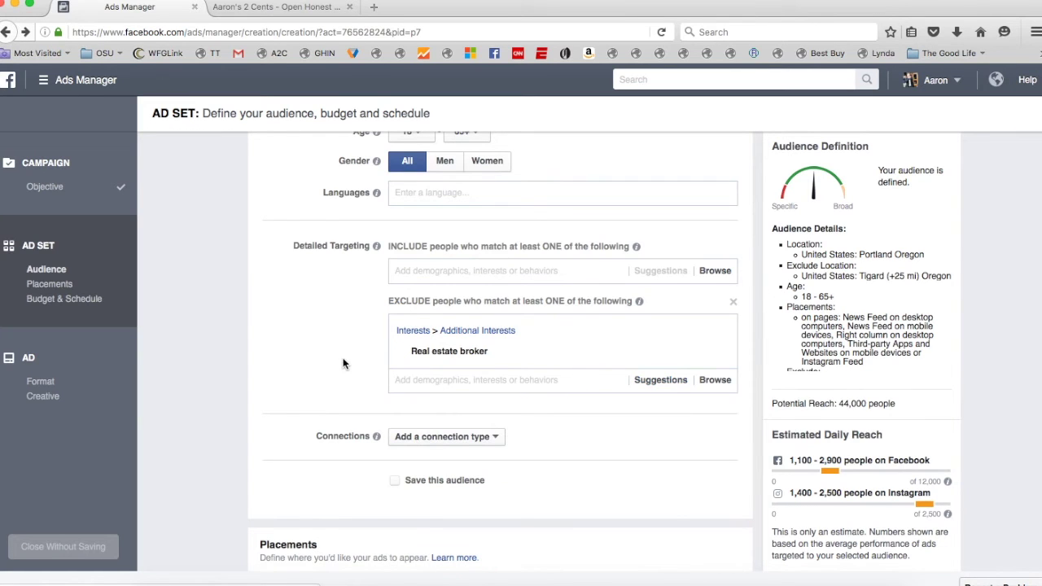
{"action": "scroll", "coordinate": [358, 369], "scroll_direction": "down", "scroll_amount": 3}
{"action": "scroll", "coordinate": [358, 369], "scroll_direction": "down", "scroll_amount": 2}
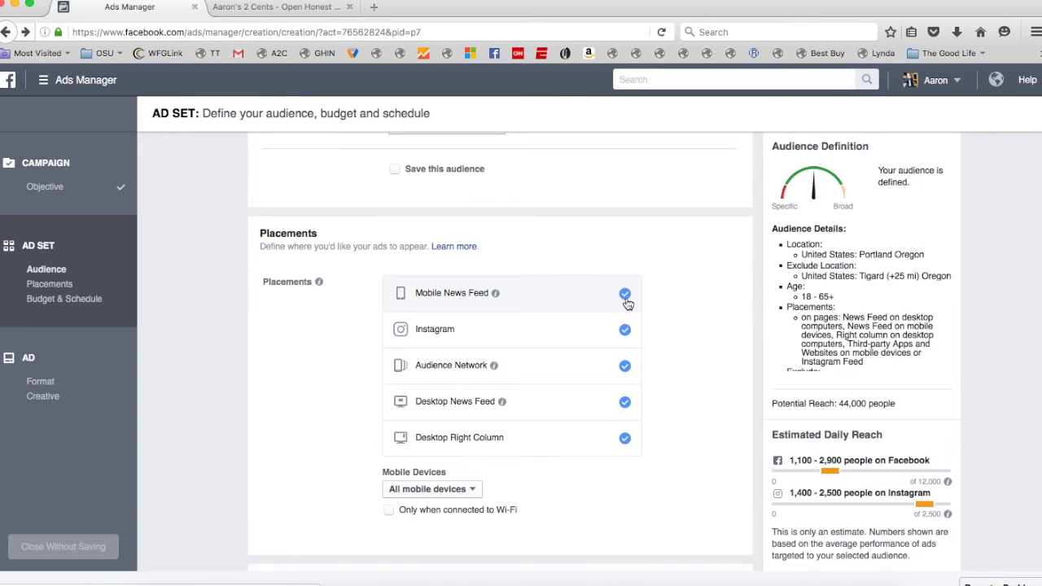
Drop the Audience Network and Desktop Right Column placements and set a $5.00 daily budget.
{"action": "left_click", "coordinate": [625, 368]}
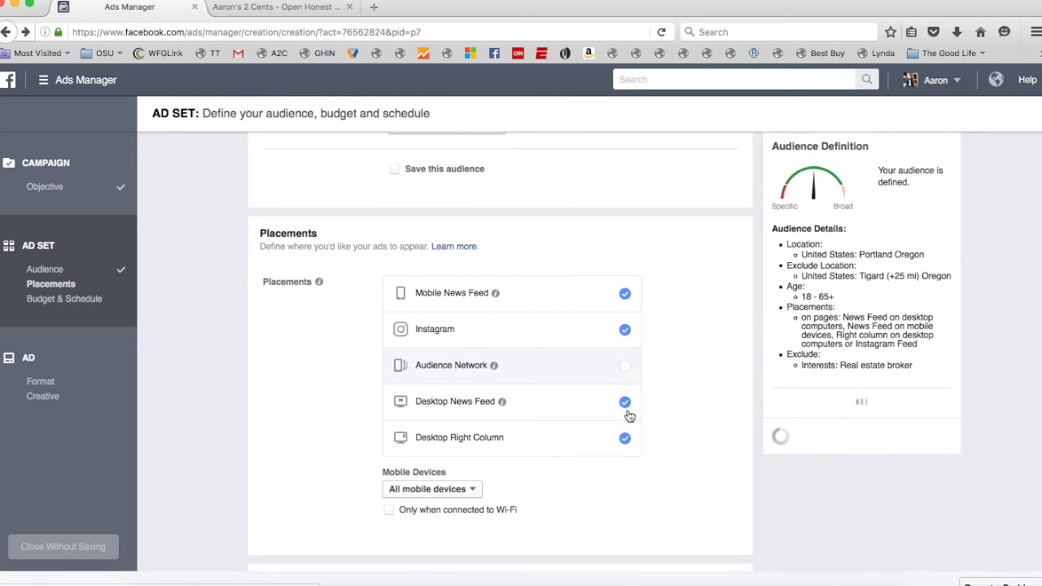
{"action": "left_click", "coordinate": [623, 440]}
{"action": "scroll", "coordinate": [558, 463], "scroll_direction": "down", "scroll_amount": 5}
{"action": "scroll", "coordinate": [558, 469], "scroll_direction": "down", "scroll_amount": 3}
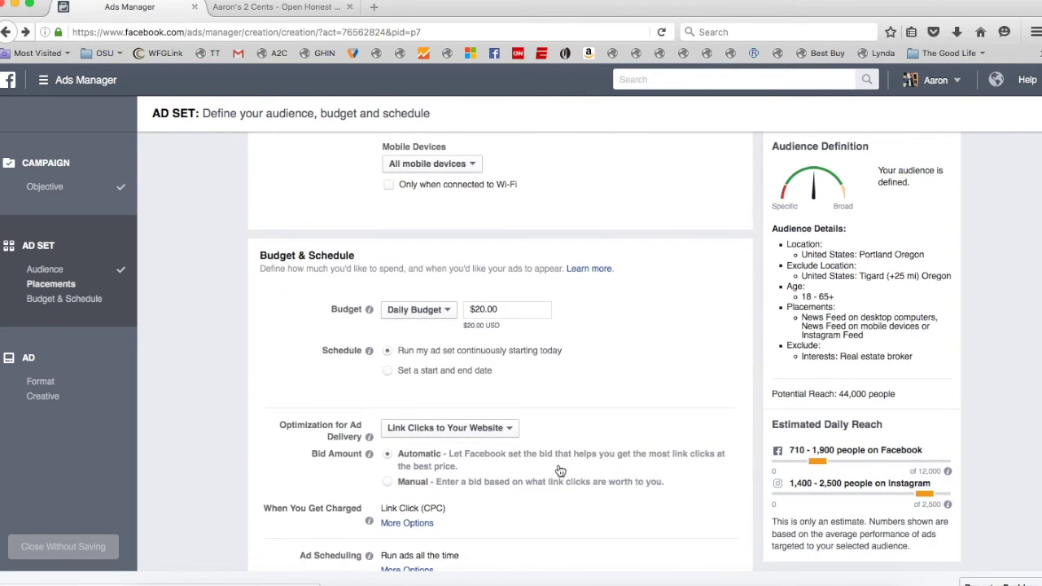
{"action": "triple_click", "coordinate": [516, 307]}
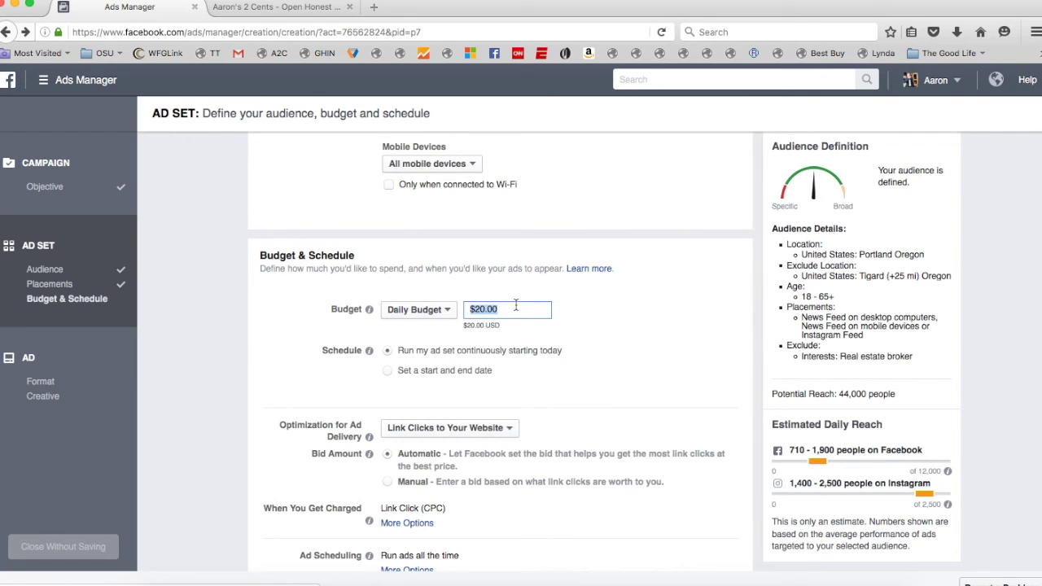
{"action": "type", "text": "5"}
{"action": "left_click", "coordinate": [549, 367]}
Schedule the ad set to end May 29, 2016 at 7:00 PM and save it.
{"action": "scroll", "coordinate": [570, 383], "scroll_direction": "down", "scroll_amount": 2}
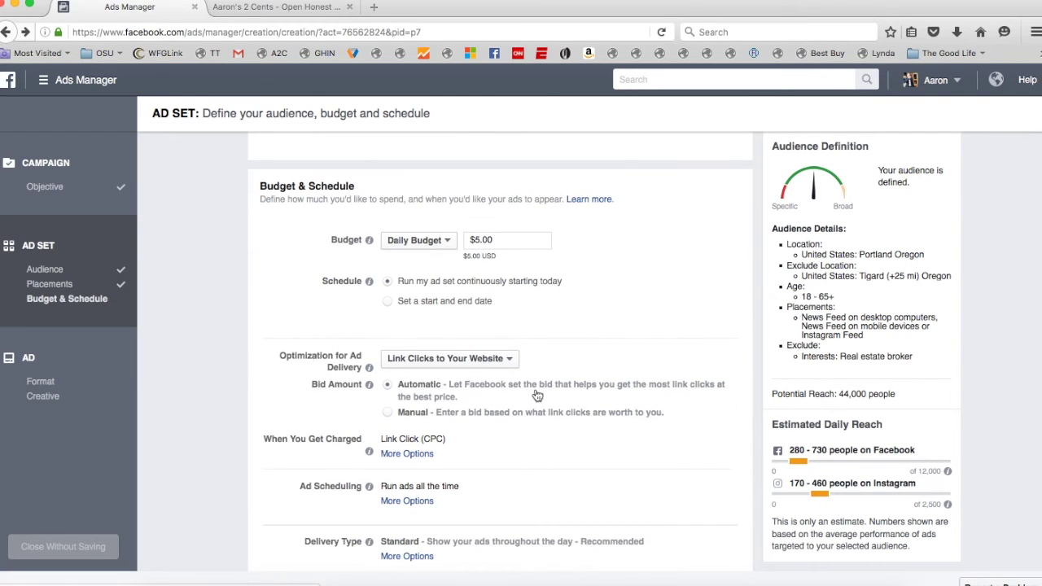
{"action": "left_click", "coordinate": [404, 302]}
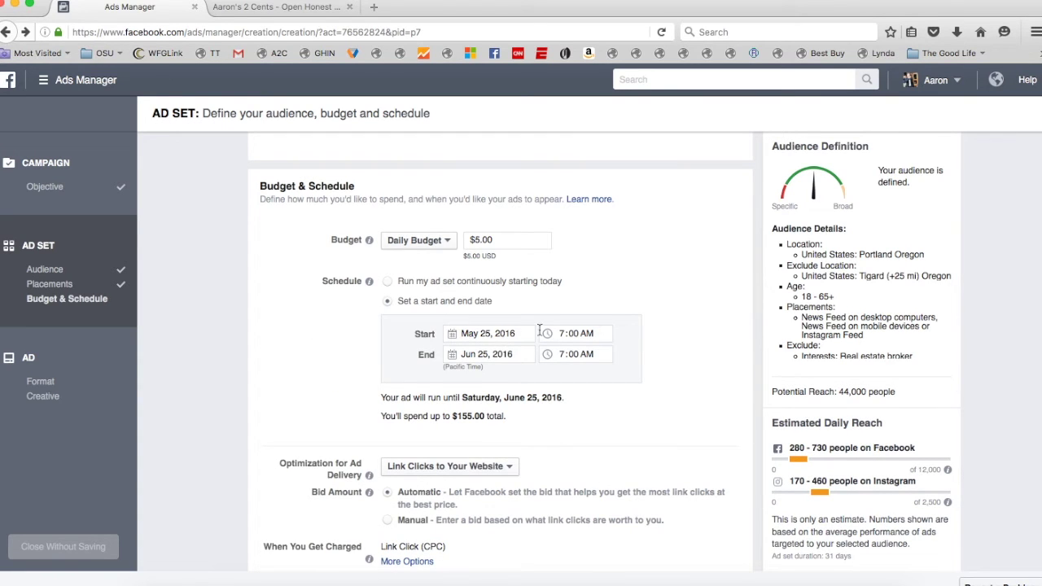
{"action": "left_click", "coordinate": [453, 356]}
{"action": "left_click", "coordinate": [458, 381]}
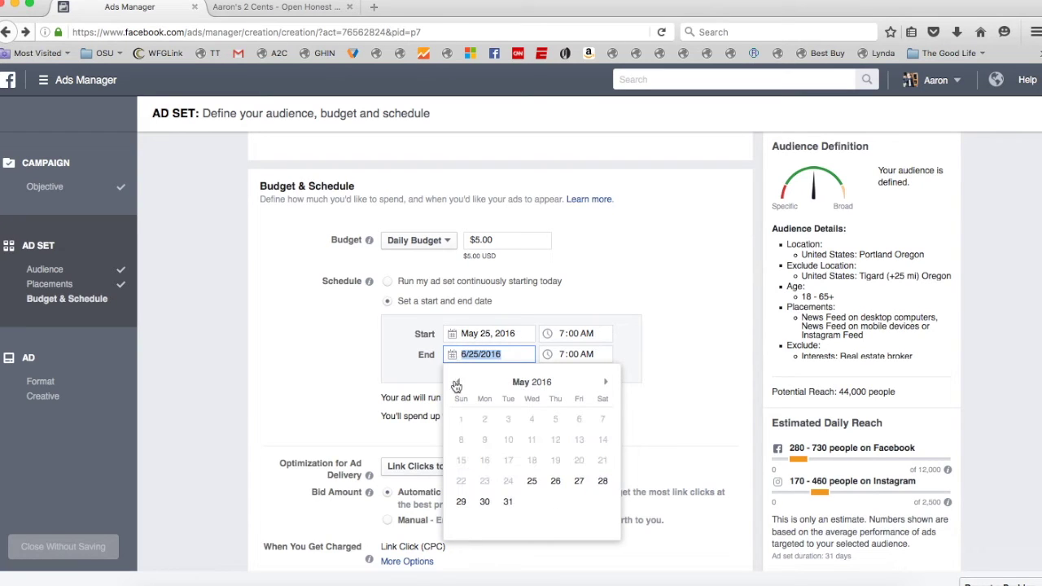
{"action": "left_click", "coordinate": [461, 502]}
{"action": "left_click", "coordinate": [593, 362]}
{"action": "type", "text": "p"}
{"action": "left_click", "coordinate": [609, 430]}
{"action": "scroll", "coordinate": [609, 430], "scroll_direction": "down", "scroll_amount": 3}
{"action": "scroll", "coordinate": [611, 438], "scroll_direction": "down", "scroll_amount": 4}
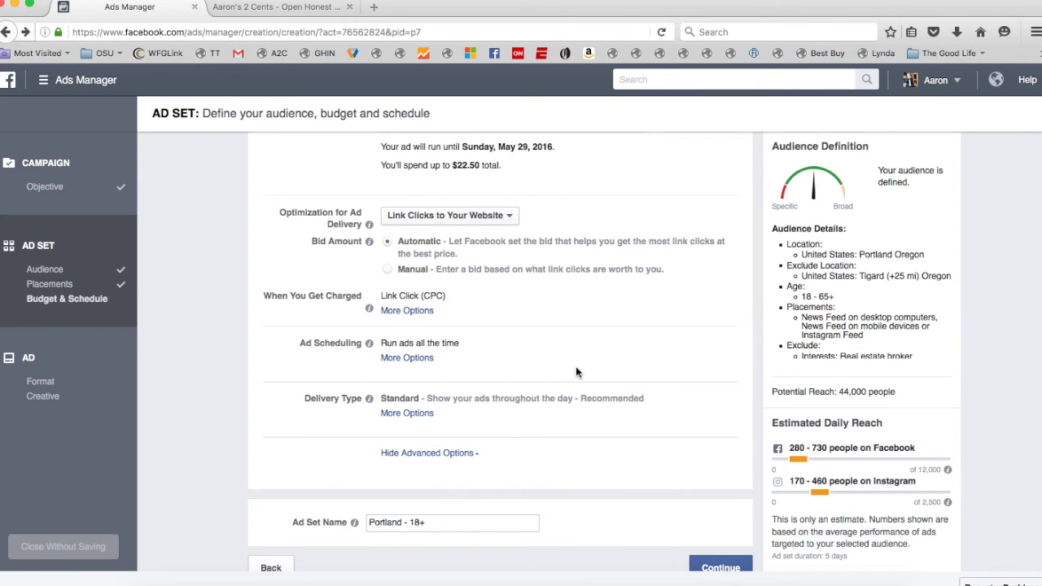
{"action": "scroll", "coordinate": [575, 372], "scroll_direction": "down", "scroll_amount": 1}
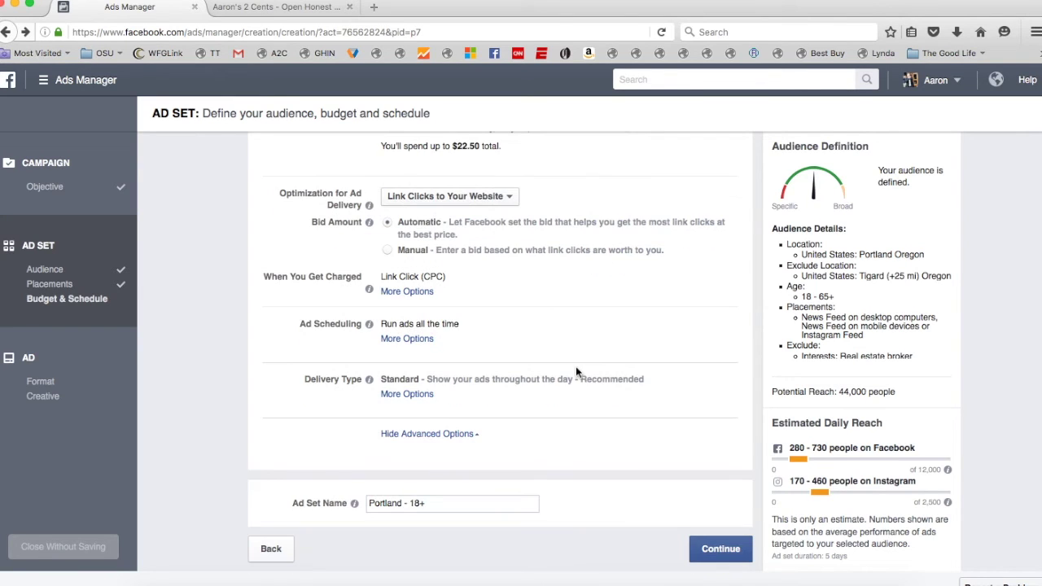
{"action": "left_click", "coordinate": [724, 552]}
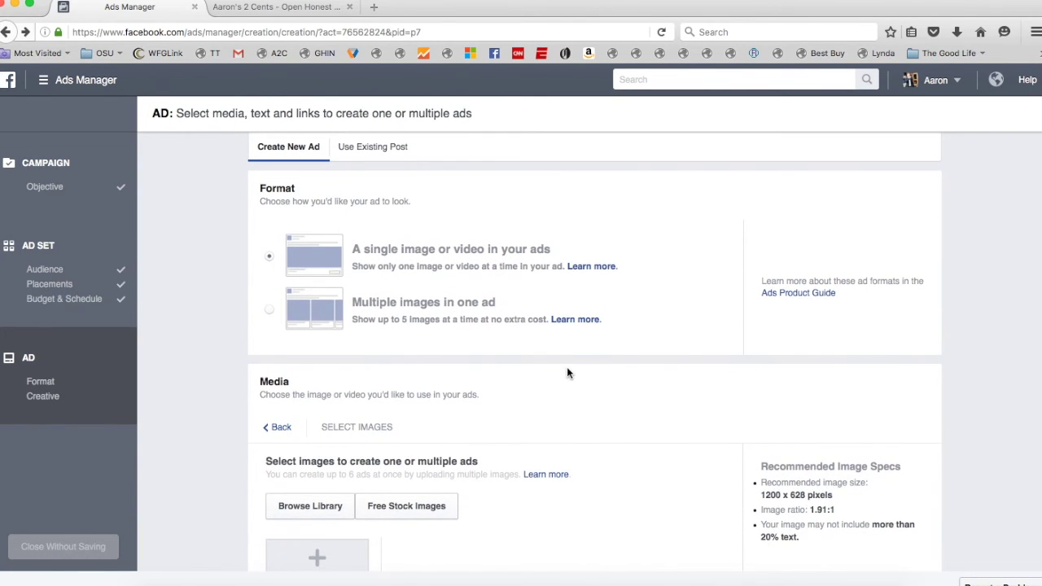
Pick the Sydney Opera House photo from the 'house' free stock image results.
{"action": "scroll", "coordinate": [567, 372], "scroll_direction": "down", "scroll_amount": 1}
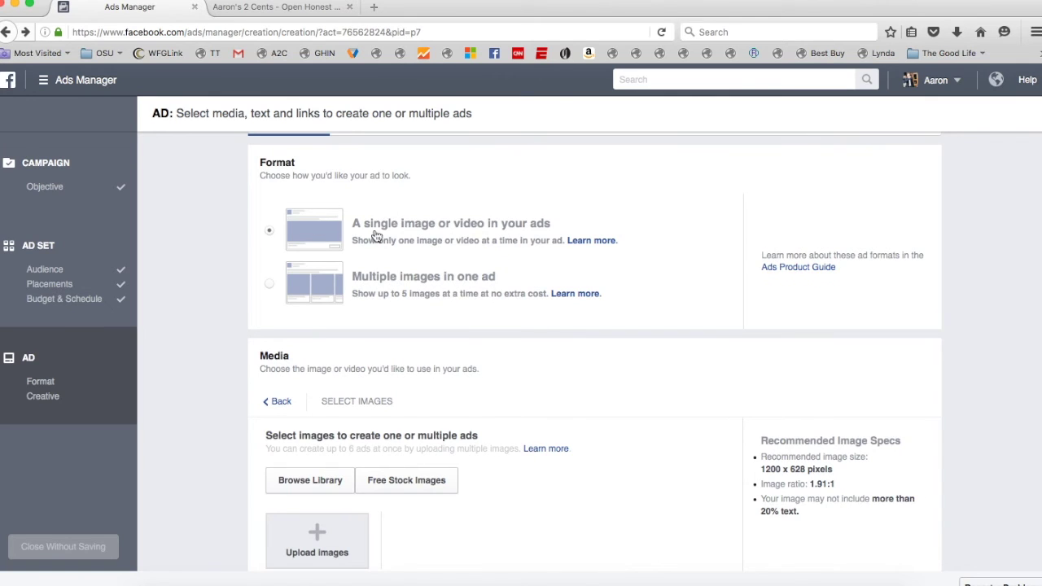
{"action": "scroll", "coordinate": [424, 462], "scroll_direction": "down", "scroll_amount": 3}
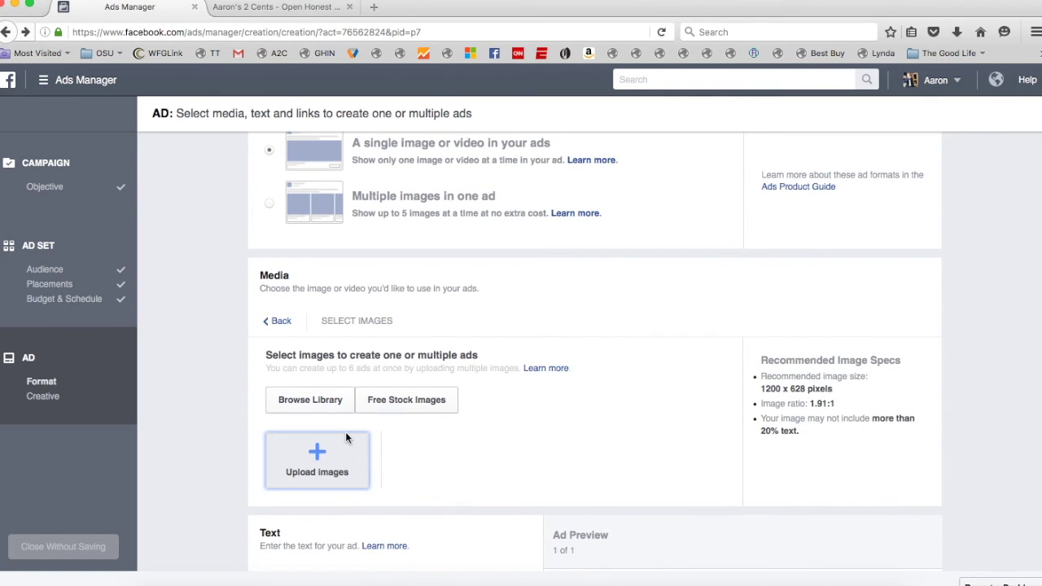
{"action": "left_click", "coordinate": [346, 453]}
{"action": "left_click", "coordinate": [403, 400]}
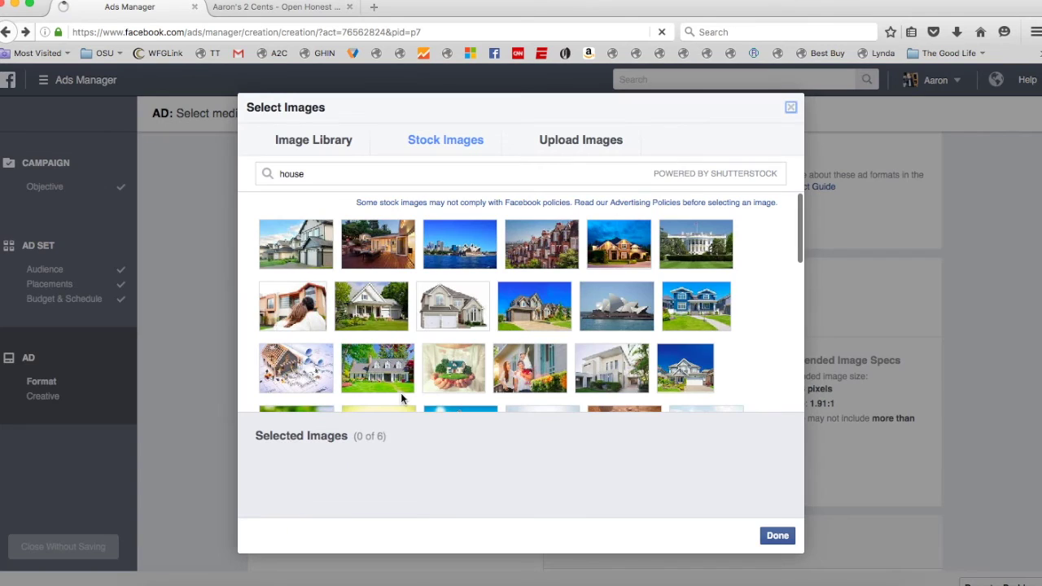
{"action": "double_click", "coordinate": [370, 173]}
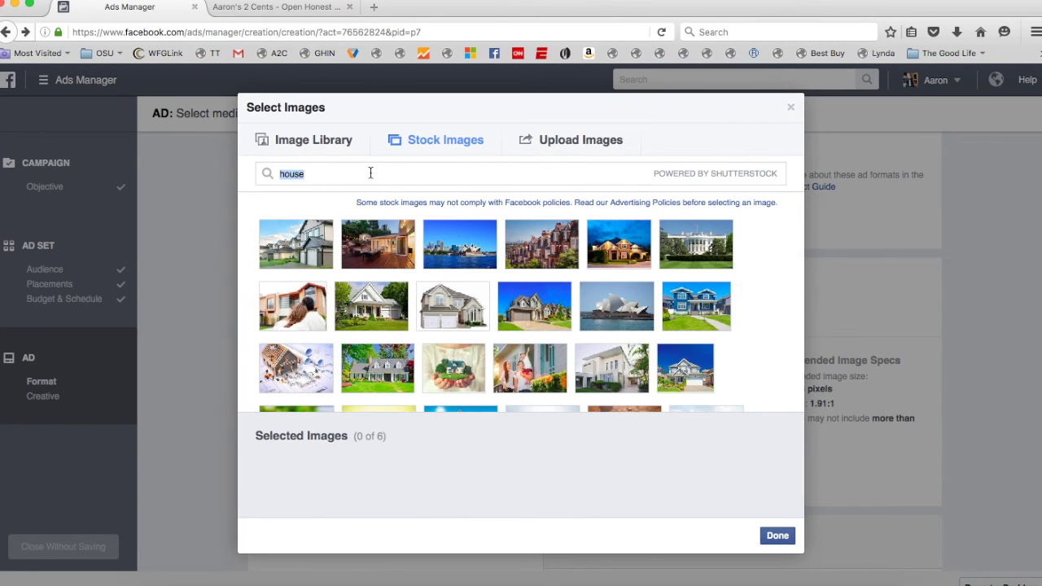
{"action": "left_click", "coordinate": [618, 314]}
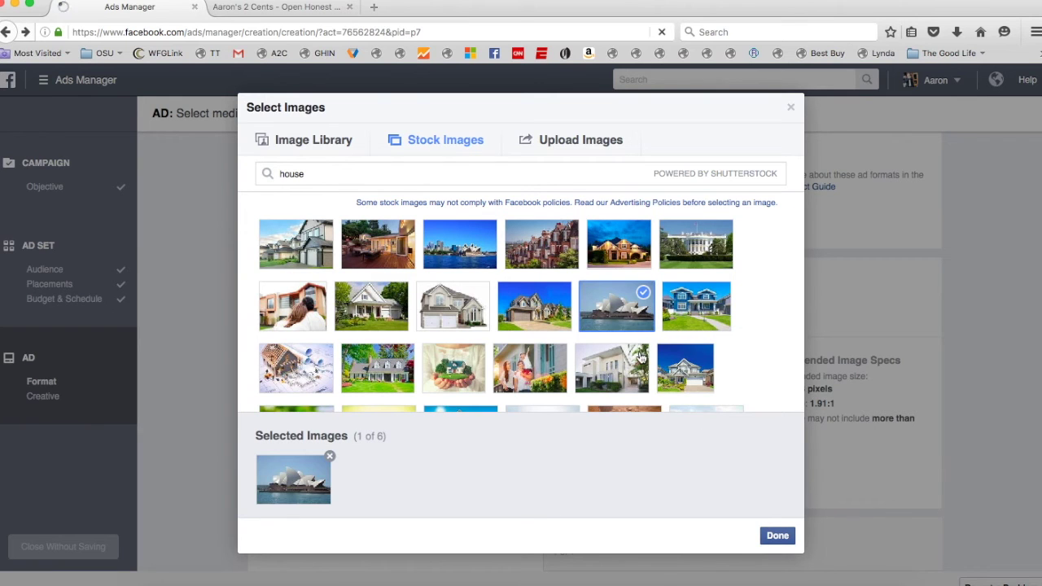
Confirm the Opera House image and replace the ad's body text with 'Sydney'.
{"action": "left_click", "coordinate": [775, 537]}
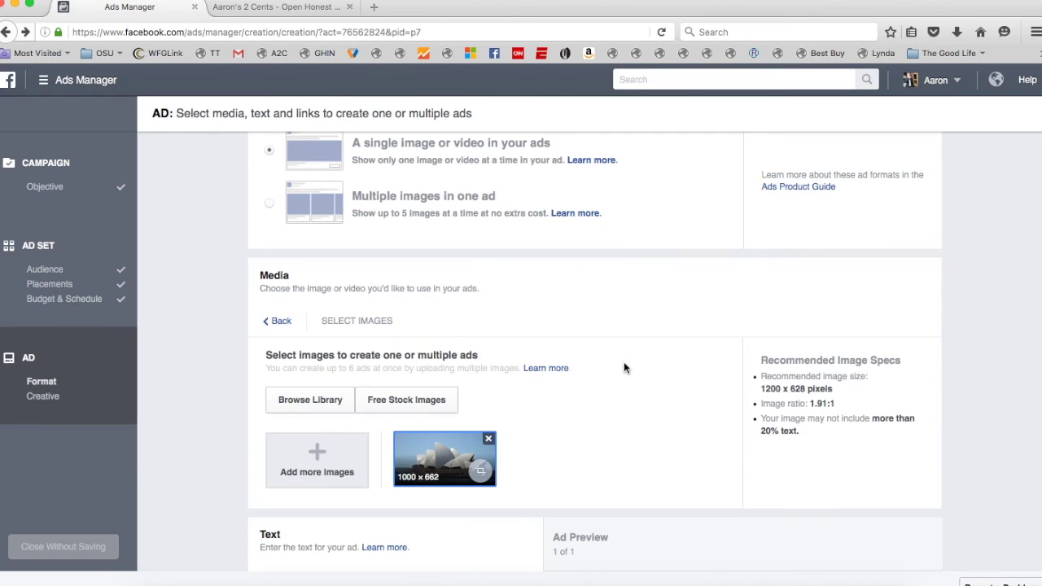
{"action": "scroll", "coordinate": [582, 429], "scroll_direction": "down", "scroll_amount": 5}
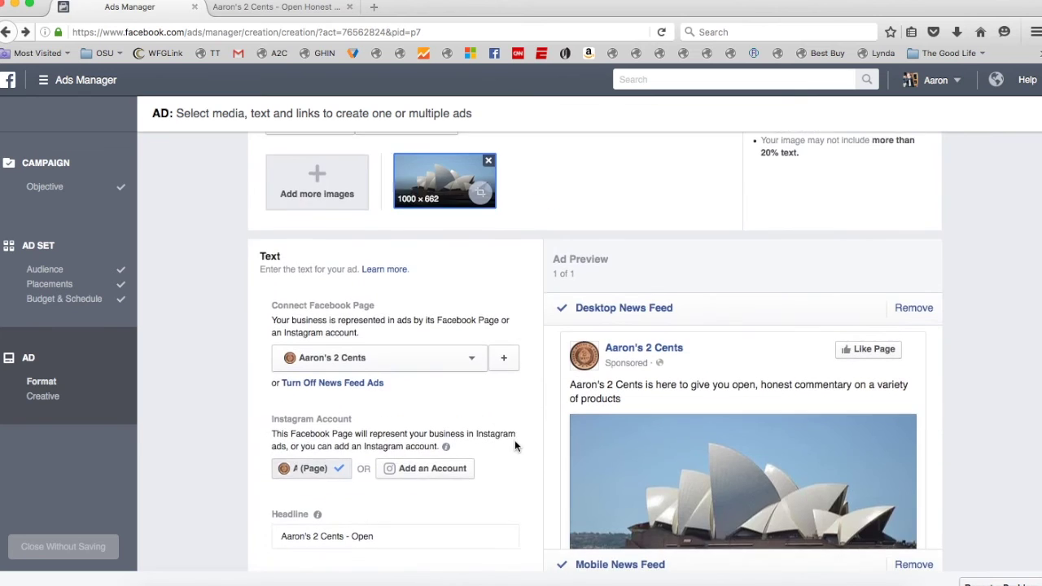
{"action": "scroll", "coordinate": [515, 447], "scroll_direction": "down", "scroll_amount": 3}
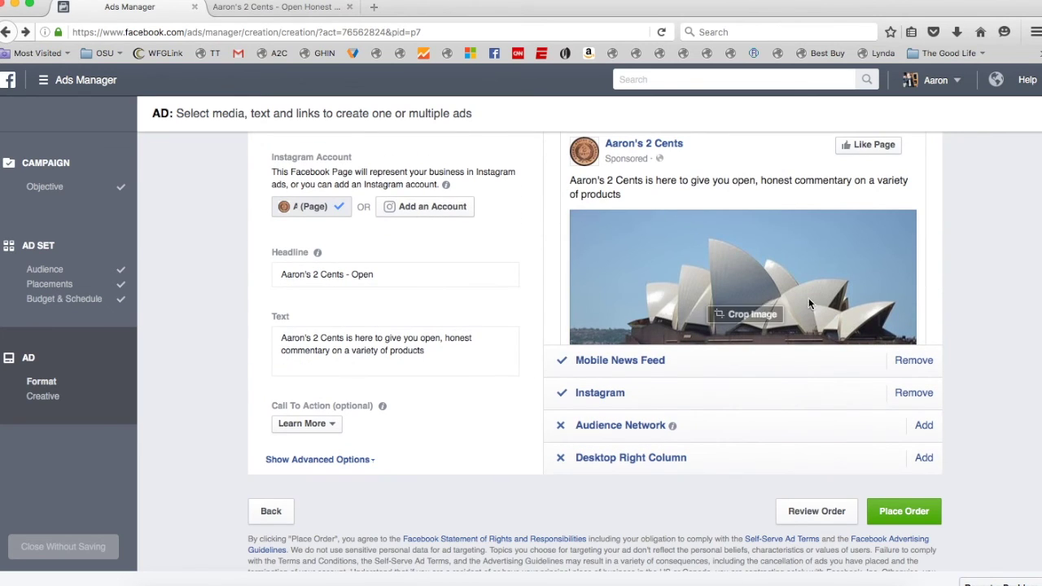
{"action": "scroll", "coordinate": [717, 307], "scroll_direction": "down", "scroll_amount": 3}
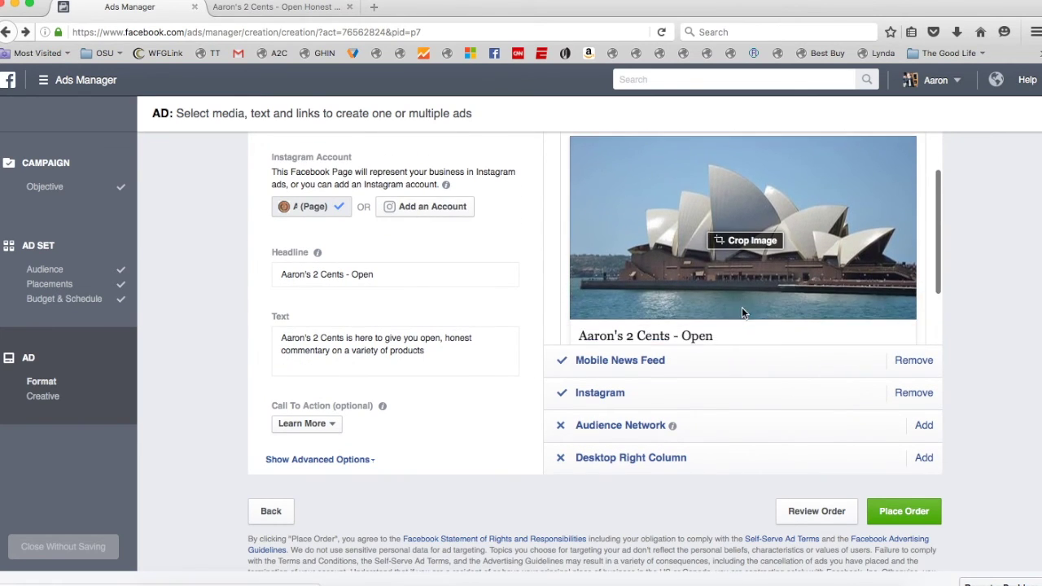
{"action": "scroll", "coordinate": [707, 211], "scroll_direction": "up", "scroll_amount": 1}
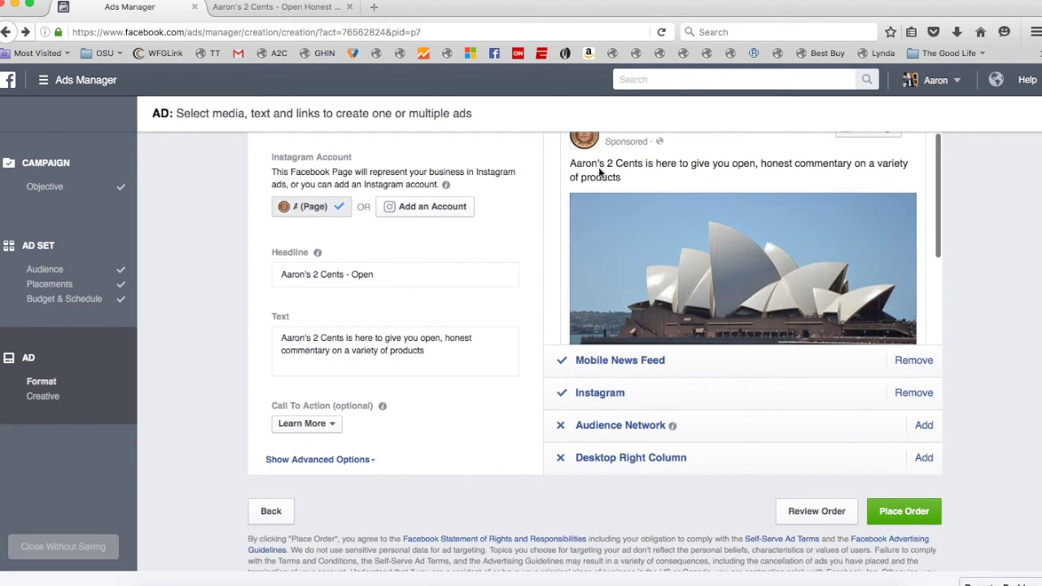
{"action": "triple_click", "coordinate": [440, 355]}
{"action": "type", "text": "Sydney"}
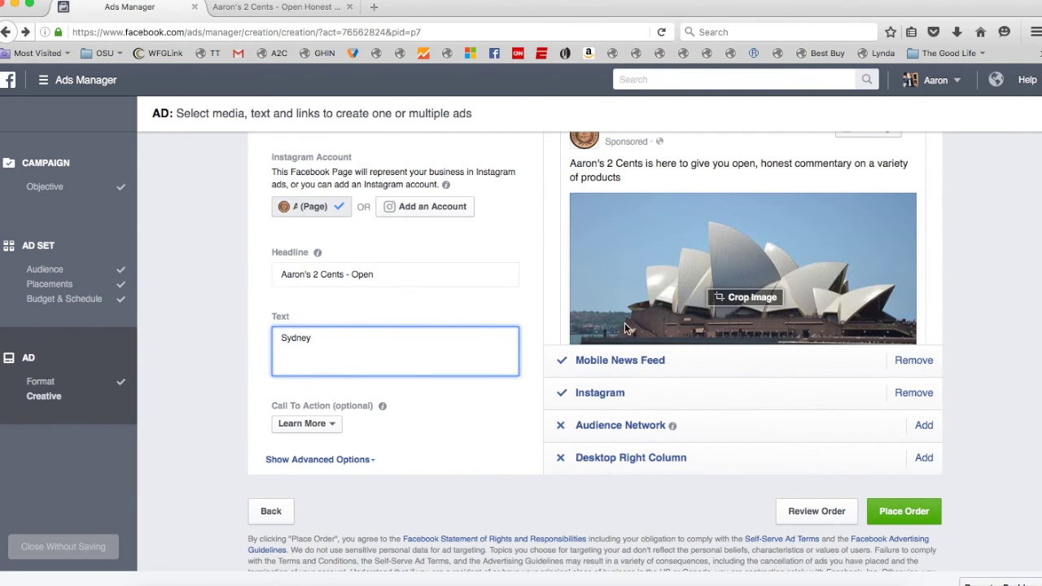
{"action": "scroll", "coordinate": [526, 430], "scroll_direction": "up", "scroll_amount": 2}
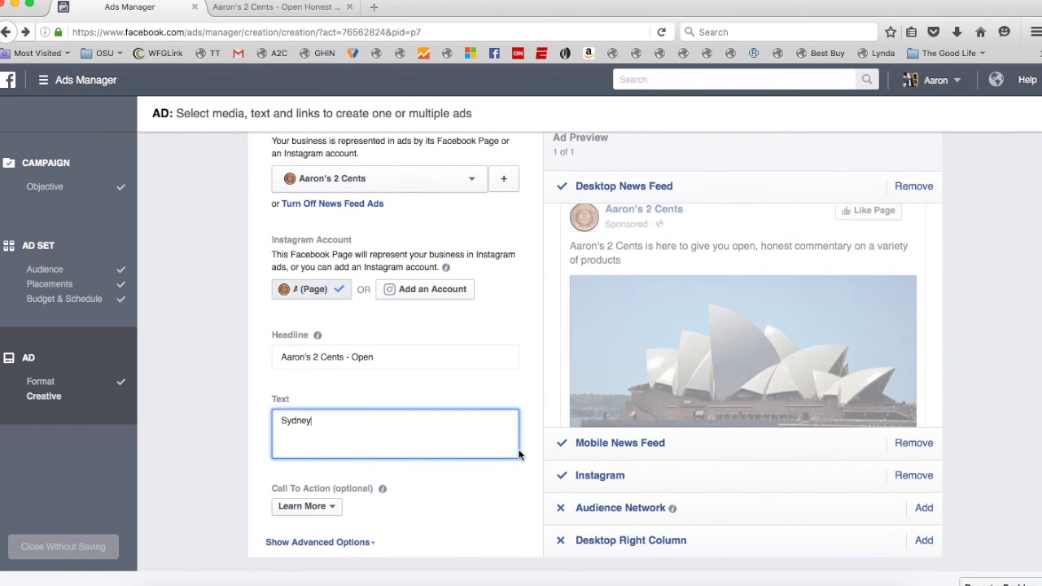
{"action": "scroll", "coordinate": [698, 300], "scroll_direction": "down", "scroll_amount": 2}
{"action": "scroll", "coordinate": [698, 298], "scroll_direction": "down", "scroll_amount": 1}
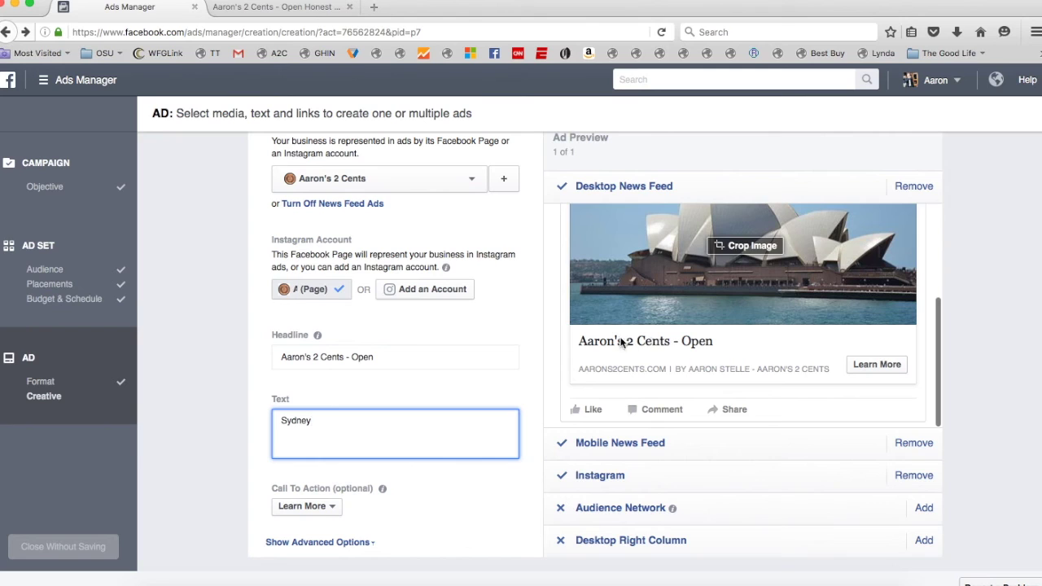
Replace the old headline with 'Buy this house'.
{"action": "triple_click", "coordinate": [408, 352]}
{"action": "type", "text": "Come join me"}
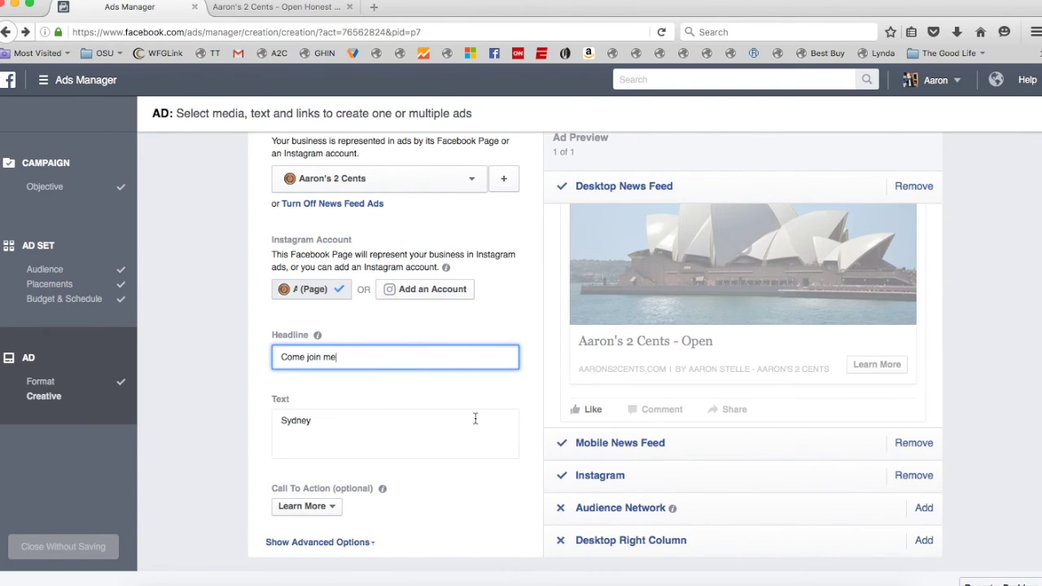
{"action": "triple_click", "coordinate": [386, 356]}
{"action": "type", "text": "Buy this house"}
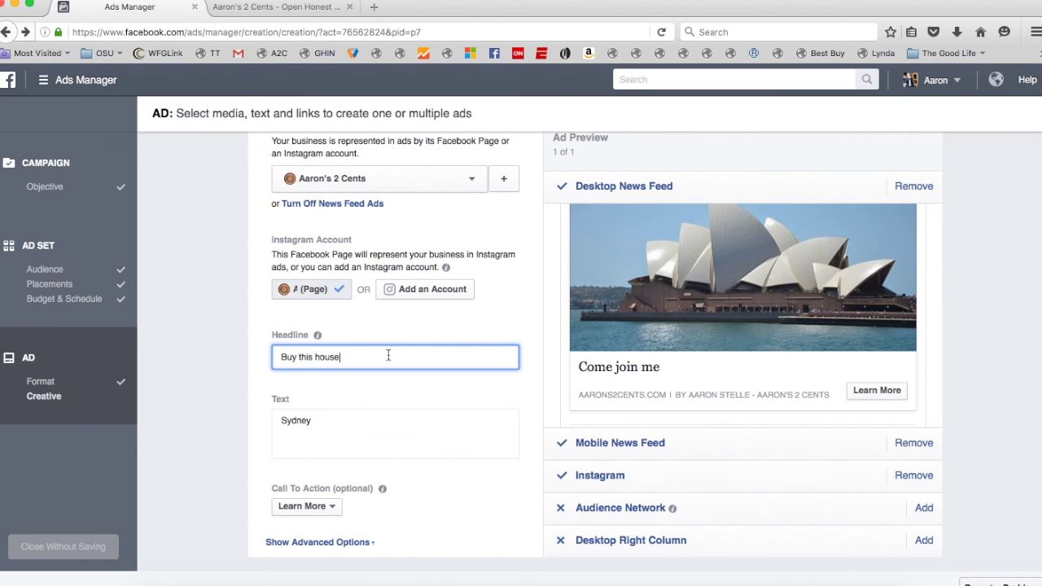
{"action": "scroll", "coordinate": [481, 443], "scroll_direction": "down", "scroll_amount": 2}
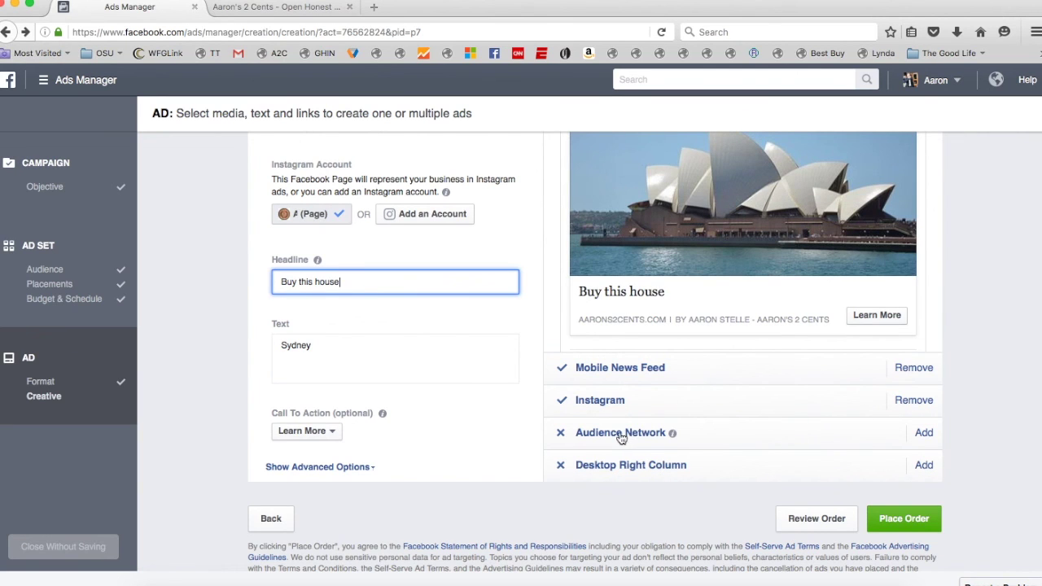
Expand the Mobile News Feed and Instagram ad previews.
{"action": "left_click", "coordinate": [619, 367]}
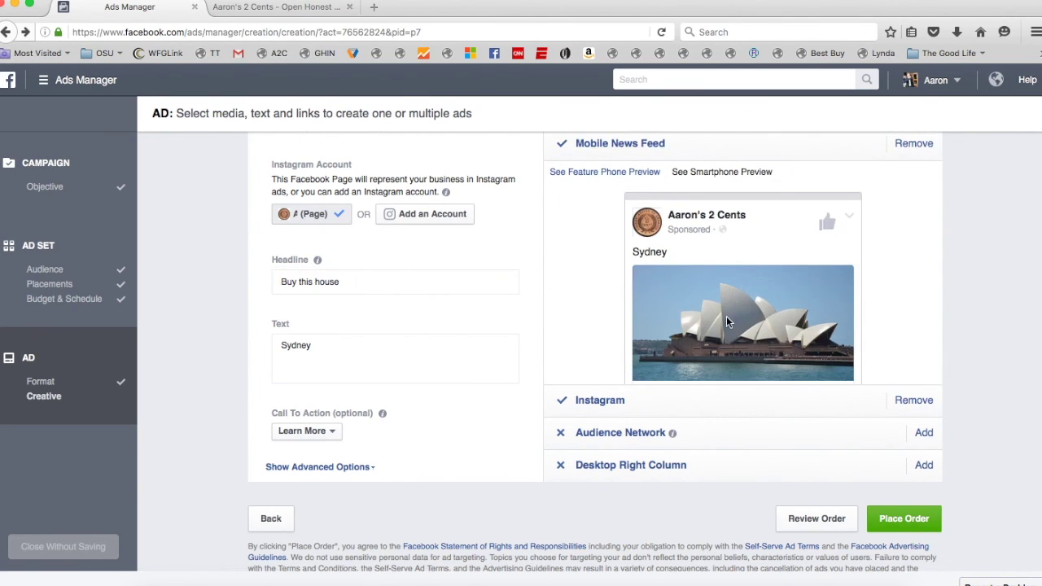
{"action": "scroll", "coordinate": [727, 322], "scroll_direction": "down", "scroll_amount": 2}
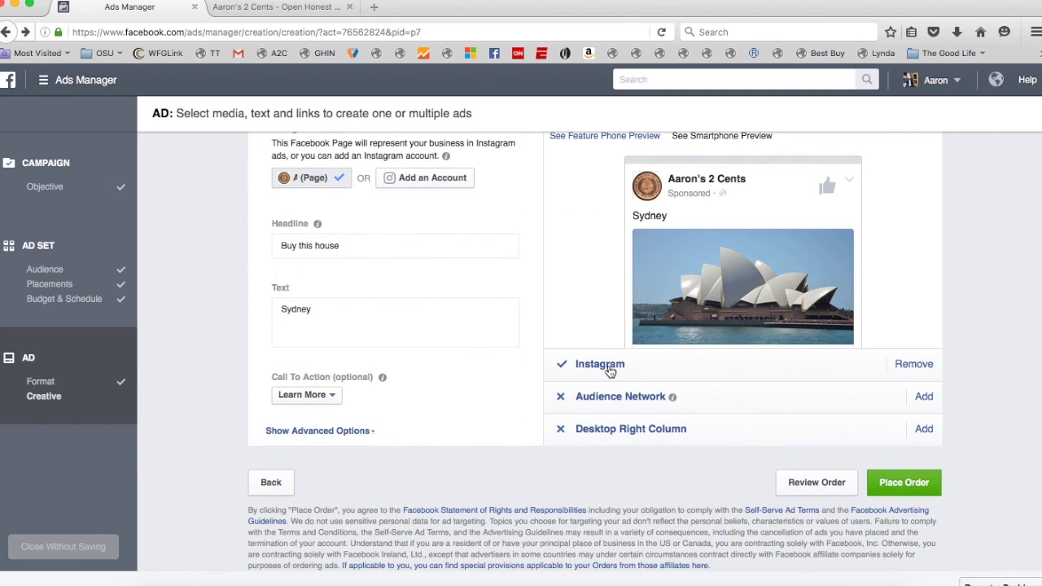
{"action": "left_click", "coordinate": [610, 365]}
{"action": "scroll", "coordinate": [745, 245], "scroll_direction": "down", "scroll_amount": 2}
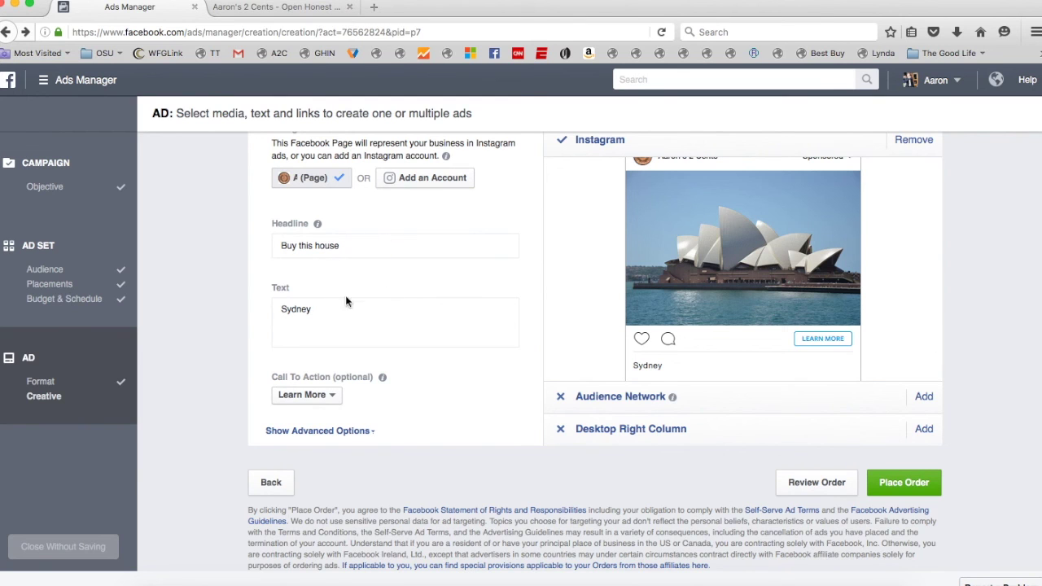
{"action": "scroll", "coordinate": [906, 284], "scroll_direction": "up", "scroll_amount": 2}
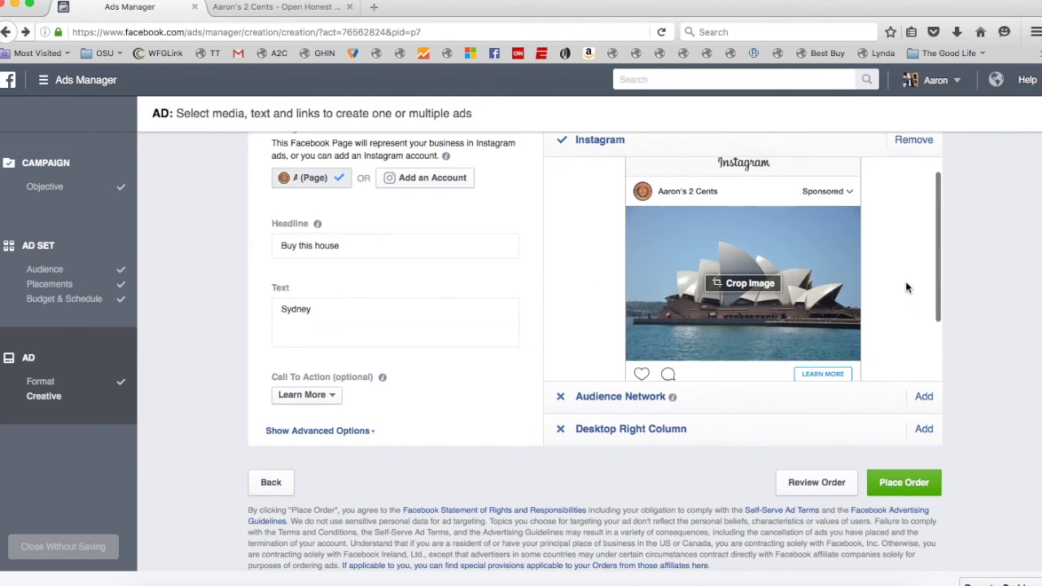